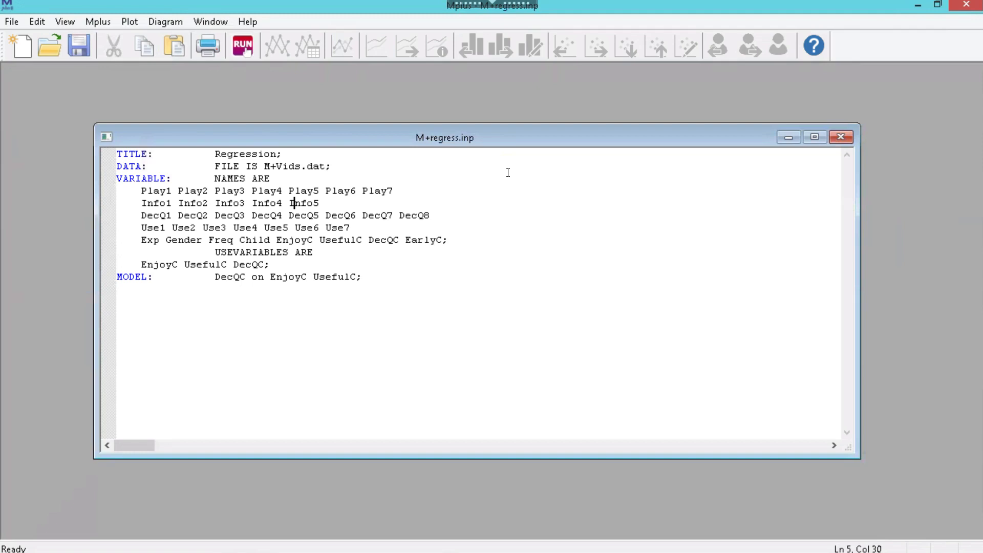
# Copy the entire M+regress.inp syntax into a new input file.
pyautogui.hotkey('ctrl', 'a')
pyautogui.hotkey('ctrl', 'c')
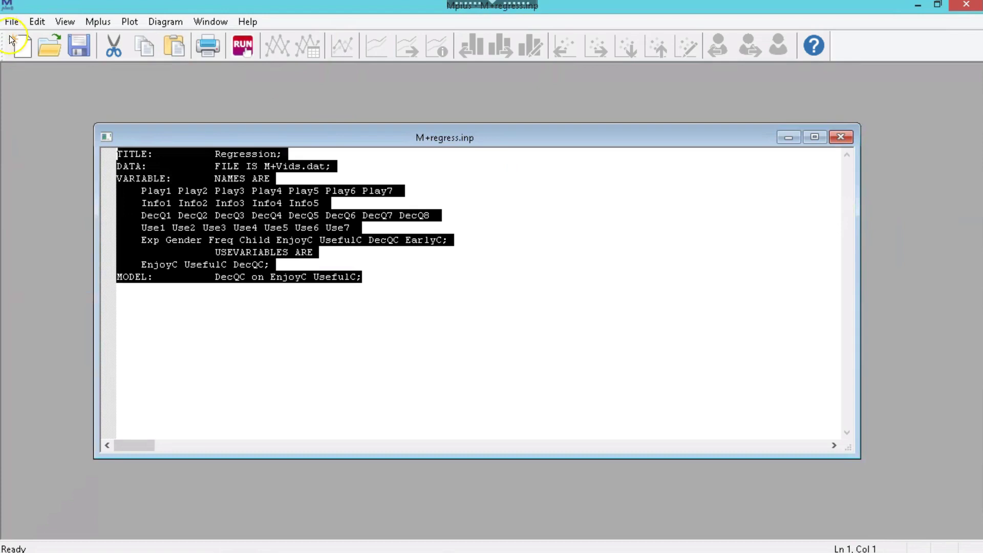
pyautogui.click(25, 50)
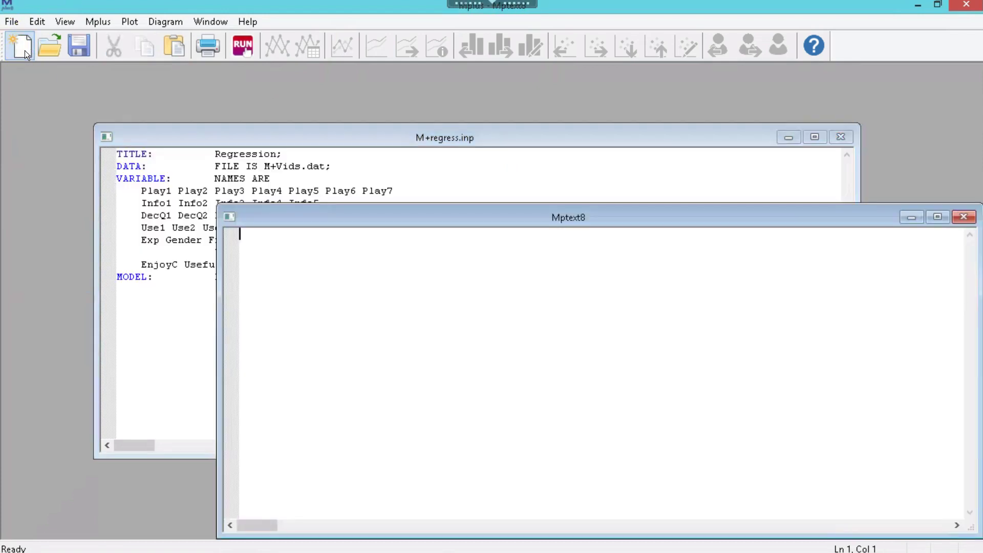
pyautogui.hotkey('ctrl', 'v')
# Replace the title Regression with "Path Analysis" in the new input file, keeping the closing semicolon.
pyautogui.press('Up')
pyautogui.press('Up')
pyautogui.press('Up')
pyautogui.press('Up')
pyautogui.press('Up')
pyautogui.press('Up')
pyautogui.press('Up')
pyautogui.press('Up')
pyautogui.press('Up')
pyautogui.press('Up')
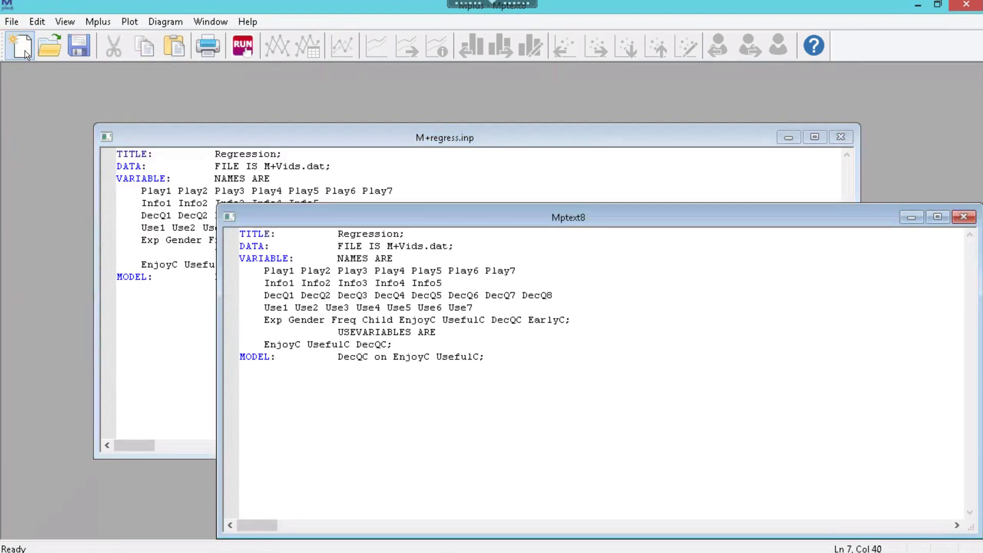
pyautogui.press('Left')
pyautogui.press('Left')
pyautogui.press('Left')
pyautogui.press('Left')
pyautogui.press('Left')
pyautogui.press('Left')
pyautogui.press('Left')
pyautogui.press('Left')
pyautogui.press('Left')
pyautogui.press('Left')
pyautogui.press('Left')
pyautogui.hotkey('shift', 'Right')
pyautogui.hotkey('shift', 'Right')
pyautogui.hotkey('shift', 'Right')
pyautogui.hotkey('shift', 'Right')
pyautogui.hotkey('shift', 'Right')
pyautogui.hotkey('shift', 'Right')
pyautogui.hotkey('shift', 'Right')
pyautogui.hotkey('shift', 'Right')
pyautogui.hotkey('shift', 'Right')
pyautogui.hotkey('shift', 'Right')
pyautogui.hotkey('shift', 'Right')
pyautogui.hotkey('shift', 'Right')
pyautogui.hotkey('shift', 'Left')
pyautogui.hotkey('shift', 'Left')
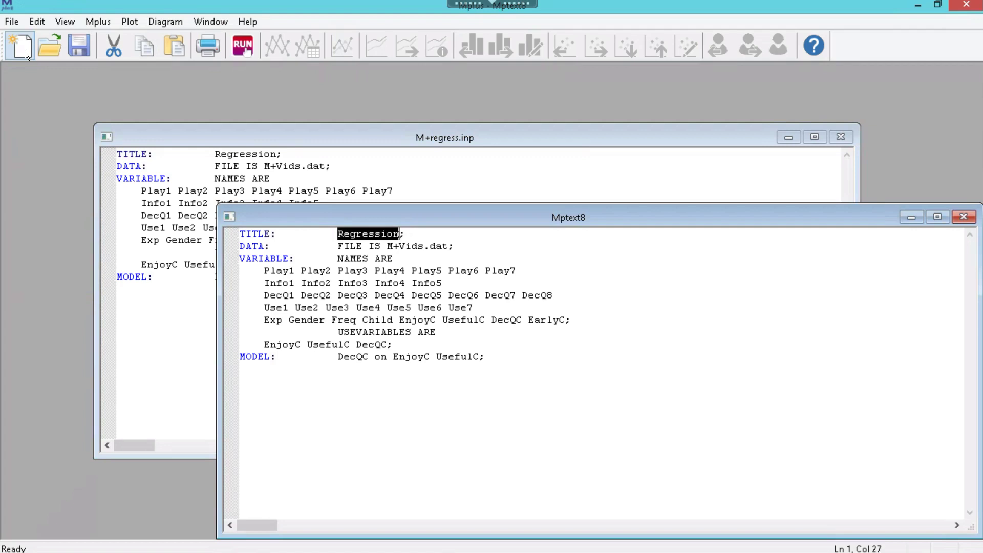
pyautogui.write('Path Analysis')
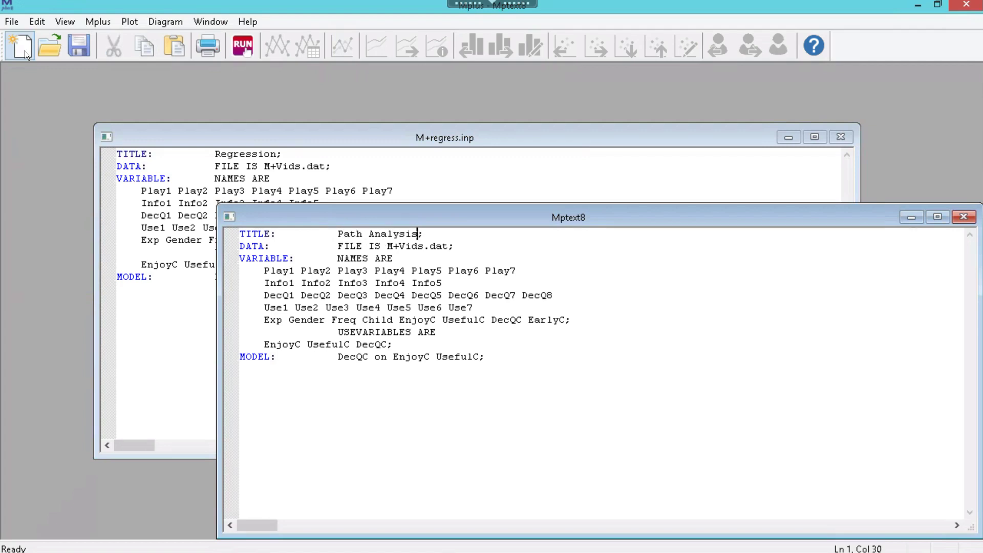
# Switch to PowerPoint to examine which variables and paths the diagram contains, and return to the new Mplus input file.
pyautogui.press('Down')
pyautogui.press('Down')
pyautogui.press('Down')
pyautogui.press('Down')
pyautogui.press('Down')
pyautogui.press('Down')
pyautogui.press('Down')
pyautogui.press('Down')
pyautogui.press('Down')
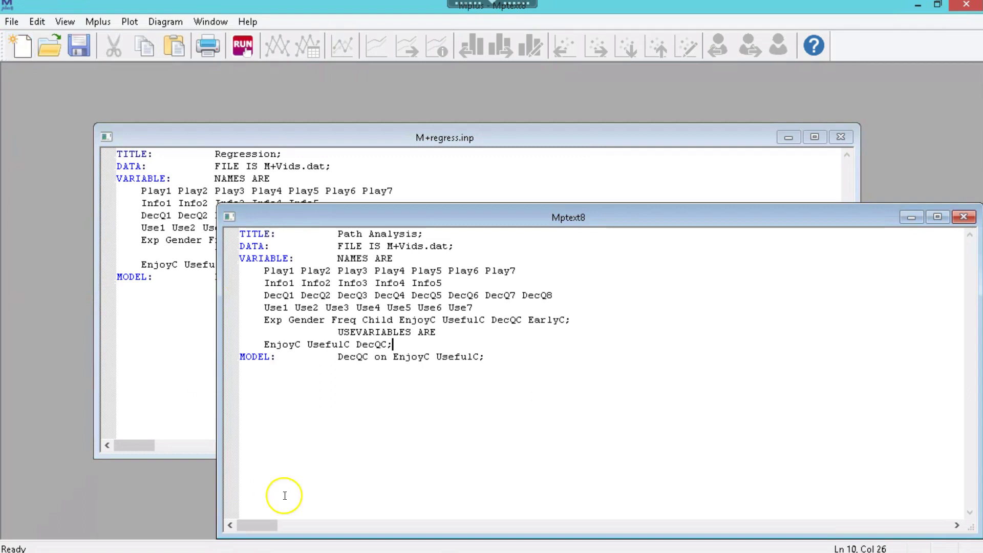
pyautogui.hotkey('alt', 'Tab')
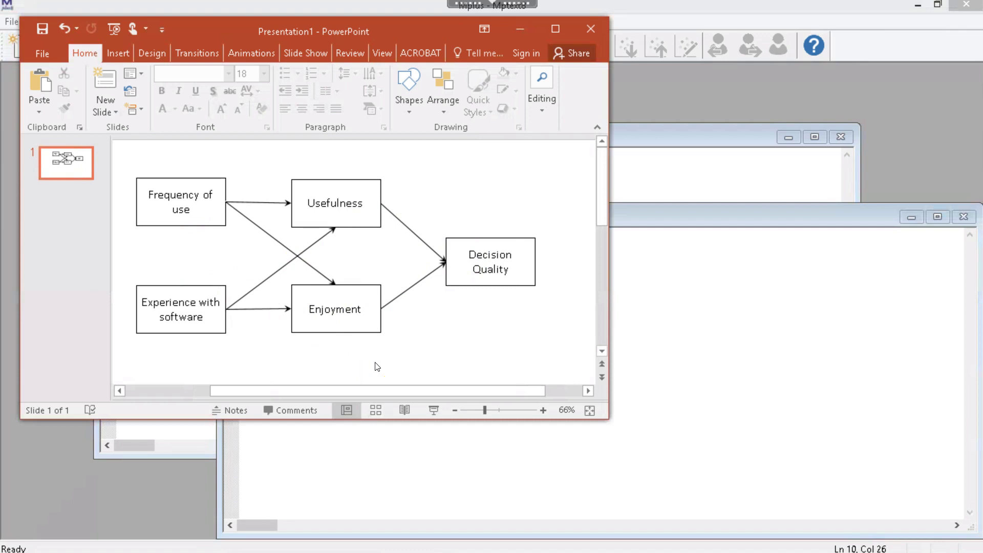
pyautogui.click(698, 336)
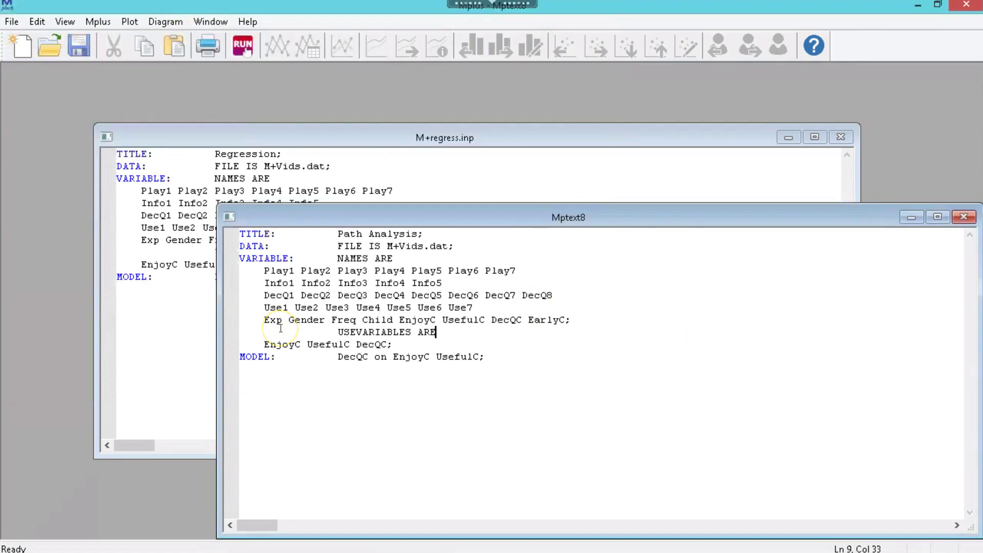
# Replace the USEVARIABLES list with a copy of the last NAMES line, from Exp through EarlyC.
pyautogui.press('Up')
pyautogui.press('End')
pyautogui.press('Left')
pyautogui.hotkey('shift', 'Home')
pyautogui.hotkey('ctrl', 'c')
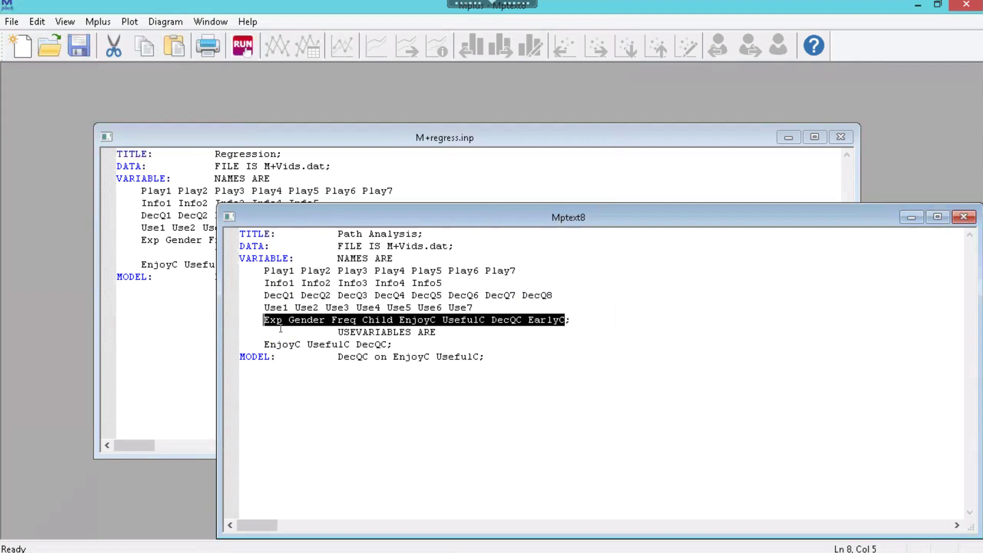
pyautogui.press('Down')
pyautogui.press('Down')
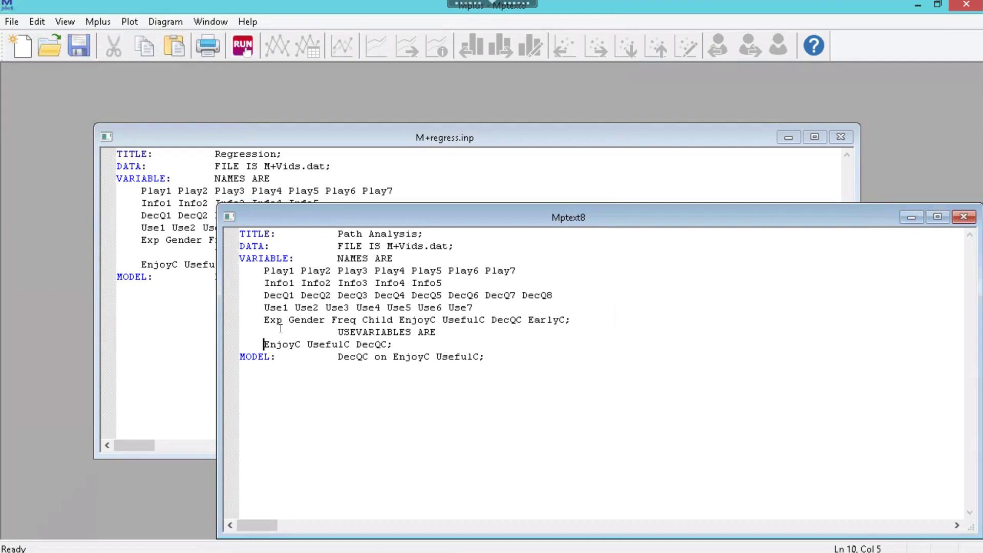
pyautogui.hotkey('shift', 'End')
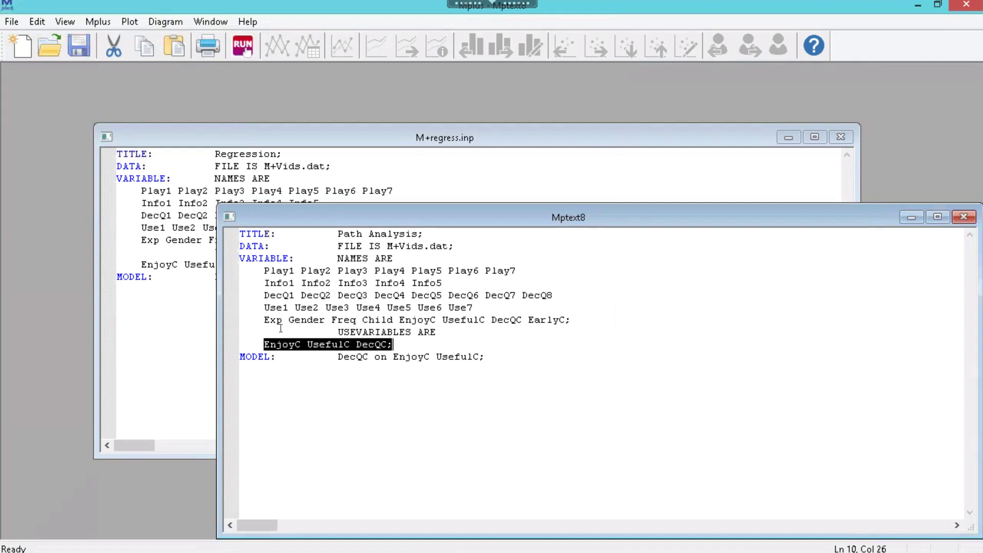
pyautogui.hotkey('shift', 'Left')
pyautogui.hotkey('ctrl', 'v')
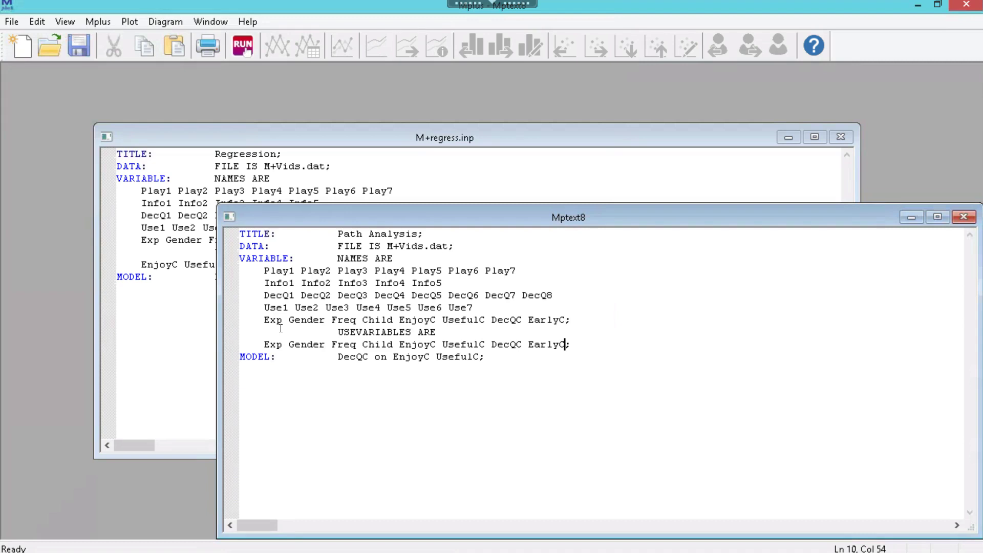
# Remove EarlyC from the end of the USEVARIABLES list, keeping the semicolon.
pyautogui.press('BackSpace')
pyautogui.press('BackSpace')
pyautogui.press('BackSpace')
pyautogui.press('BackSpace')
pyautogui.press('BackSpace')
pyautogui.press('BackSpace')
pyautogui.press('BackSpace')
# Remove Child from the USEVARIABLES list, leaving a single space between Freq and EnjoyC.
pyautogui.press('Left')
pyautogui.press('Left')
pyautogui.press('Left')
pyautogui.press('Left')
pyautogui.press('Left')
pyautogui.press('Left')
pyautogui.press('Left')
pyautogui.press('Left')
pyautogui.press('Left')
pyautogui.press('Left')
pyautogui.press('Left')
pyautogui.press('Left')
pyautogui.press('Left')
pyautogui.press('Left')
pyautogui.press('Left')
pyautogui.press('Left')
pyautogui.press('Left')
pyautogui.press('Left')
pyautogui.press('Left')
pyautogui.press('Left')
pyautogui.press('Left')
pyautogui.press('Left')
pyautogui.hotkey('shift', 'Left')
pyautogui.hotkey('shift', 'Left')
pyautogui.hotkey('shift', 'Left')
pyautogui.hotkey('shift', 'Left')
pyautogui.hotkey('shift', 'Left')
pyautogui.press('Delete')
pyautogui.press('Delete')
# Remove Gender from the USEVARIABLES list so that Freq directly follows Exp.
pyautogui.press('Left')
pyautogui.press('Left')
pyautogui.press('Left')
pyautogui.press('Left')
pyautogui.hotkey('shift', 'Left')
pyautogui.hotkey('shift', 'Left')
pyautogui.hotkey('shift', 'Left')
pyautogui.hotkey('shift', 'Left')
pyautogui.hotkey('shift', 'Left')
pyautogui.hotkey('shift', 'Left')
pyautogui.hotkey('shift', 'Left')
pyautogui.press('Delete')
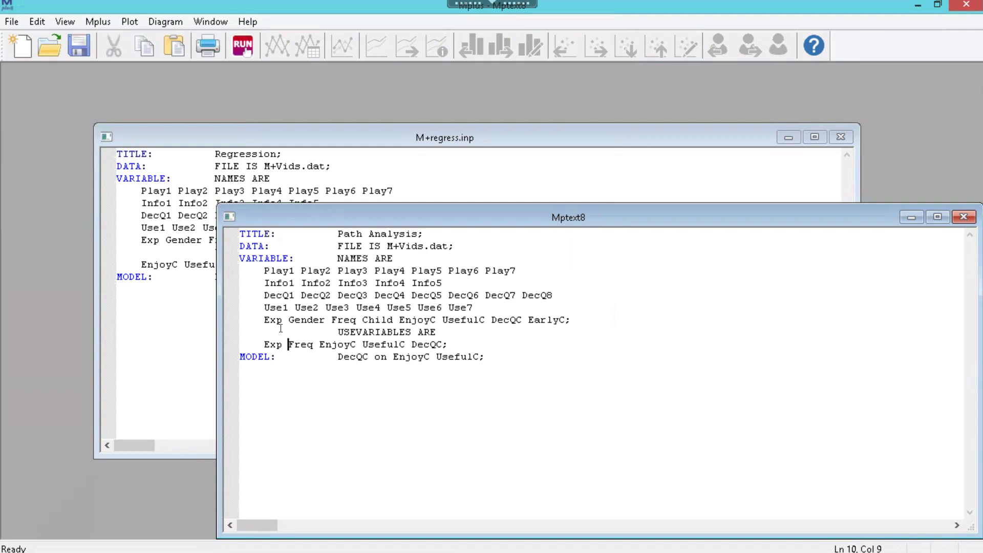
# Highlight the outcome variable DecQC in the MODEL statement to review it.
pyautogui.press('Down')
pyautogui.press('Right')
pyautogui.press('Right')
pyautogui.press('Right')
pyautogui.press('Right')
pyautogui.press('Right')
pyautogui.press('Right')
pyautogui.press('Right')
pyautogui.press('Right')
pyautogui.hotkey('shift', 'Right')
pyautogui.hotkey('shift', 'Right')
pyautogui.hotkey('shift', 'Right')
pyautogui.hotkey('shift', 'Right')
pyautogui.hotkey('shift', 'Right')
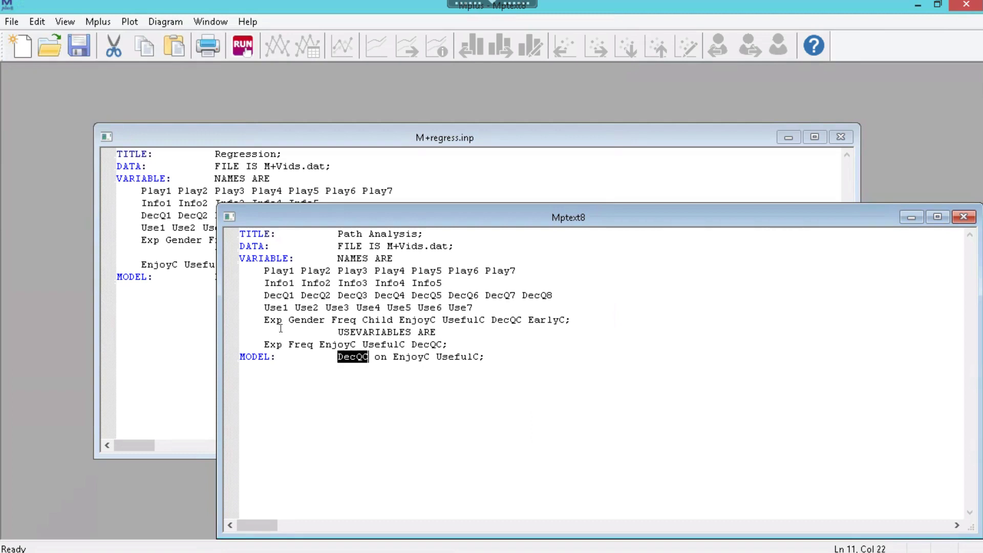
# Add an aligned second line under the MODEL statement reading "EnjoyC UsefulC ON".
pyautogui.press('Right')
pyautogui.press('Right')
pyautogui.press('Right')
pyautogui.press('Right')
pyautogui.press('Right')
pyautogui.press('End')
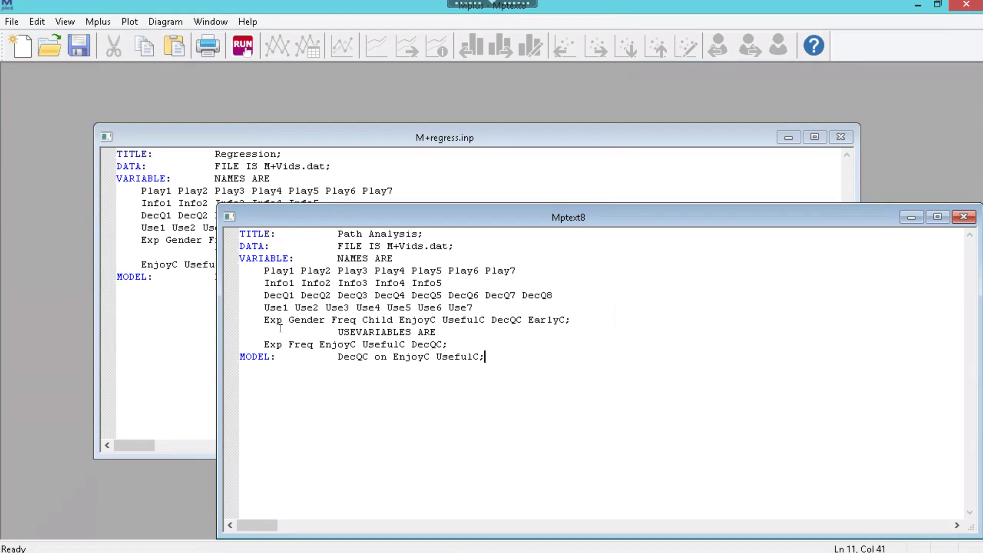
pyautogui.press('Return')
pyautogui.press('Tab')
pyautogui.press('Tab')
pyautogui.press('Tab')
pyautogui.press('Tab')
pyautogui.write('EnjoyC UsefulC')
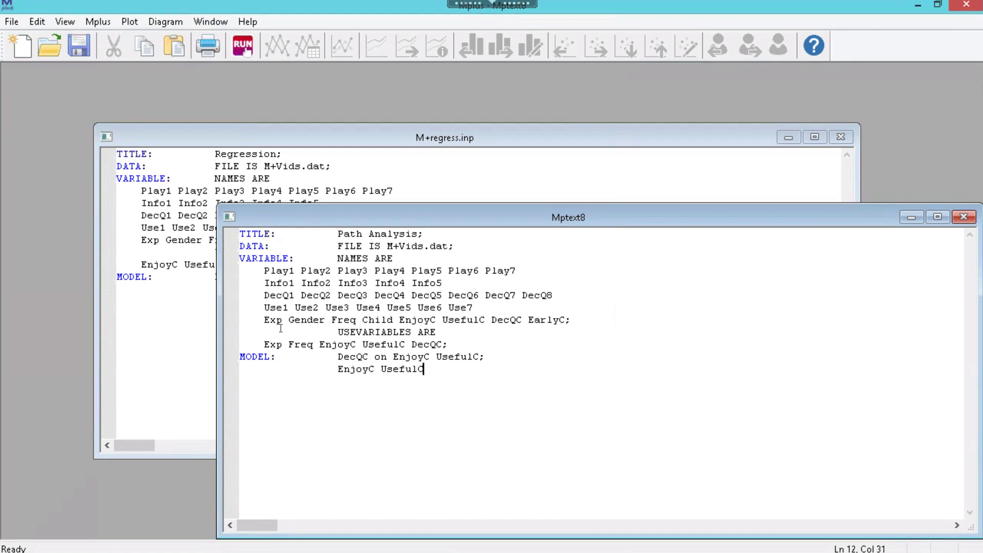
pyautogui.write(' ON')
# Change the lowercase "on" in the DecQC model statement to uppercase "ON".
pyautogui.press('Up')
pyautogui.press('Left')
pyautogui.press('Left')
pyautogui.press('Left')
pyautogui.press('Left')
pyautogui.press('Left')
pyautogui.press('Left')
pyautogui.press('Left')
pyautogui.press('Left')
pyautogui.press('Left')
pyautogui.press('Left')
pyautogui.hotkey('shift', 'Right')
pyautogui.write('ONN')
pyautogui.press('Down')
pyautogui.press('Up')
pyautogui.press('BackSpace')
# Complete the second model statement with the predictors "Exp Freq;".
pyautogui.press('Down')
pyautogui.press('End')
pyautogui.write('Exp Freq')
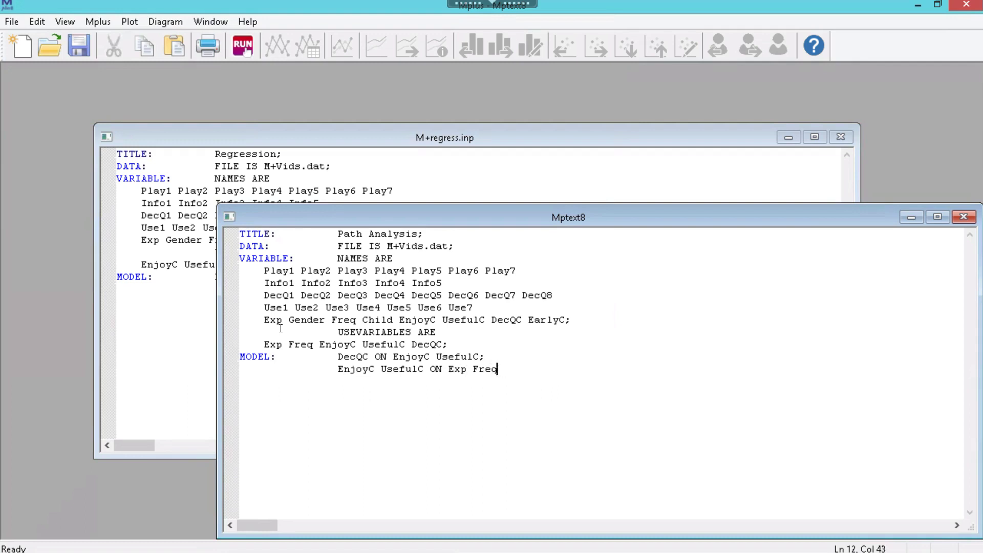
pyautogui.write(';')
# Highlight DecQC and its predictor EnjoyC in the first MODEL statement to review the specified path.
pyautogui.press('Up')
pyautogui.doubleClick(388, 323)
pyautogui.doubleClick(358, 358)
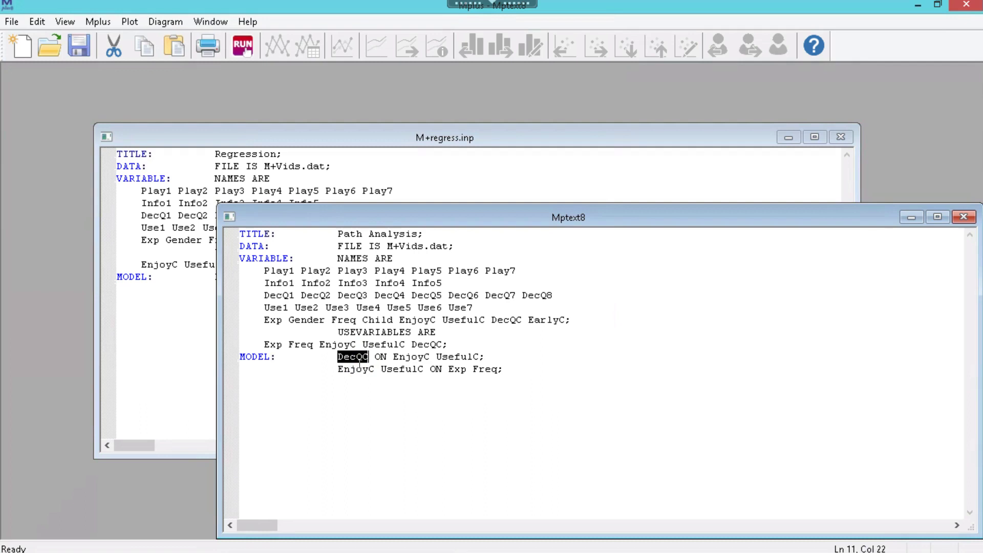
pyautogui.moveTo(358, 365); pyautogui.dragTo(414, 360)
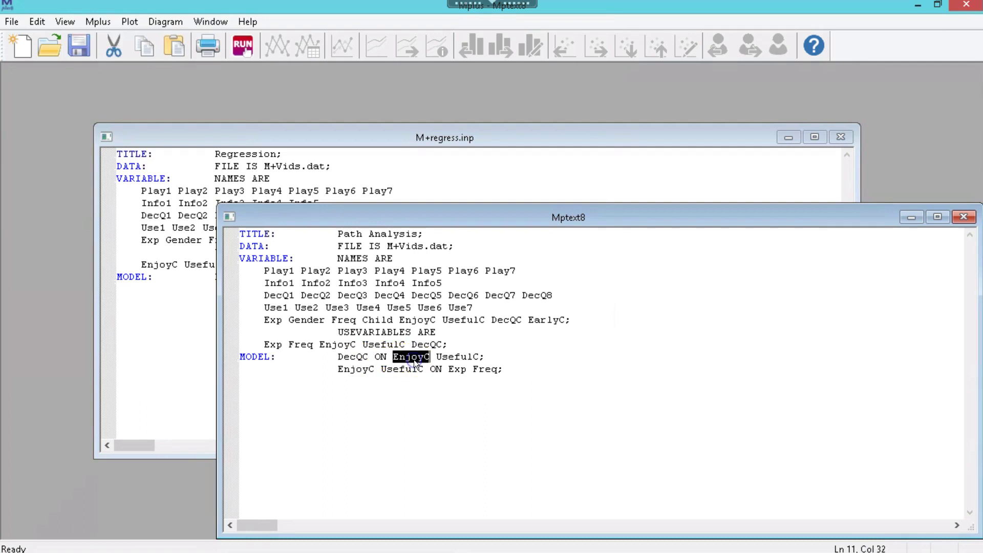
# Highlight UsefulC in the first MODEL statement, and EnjoyC, UsefulC, Exp and Freq in the second to review the paths.
pyautogui.doubleClick(455, 358)
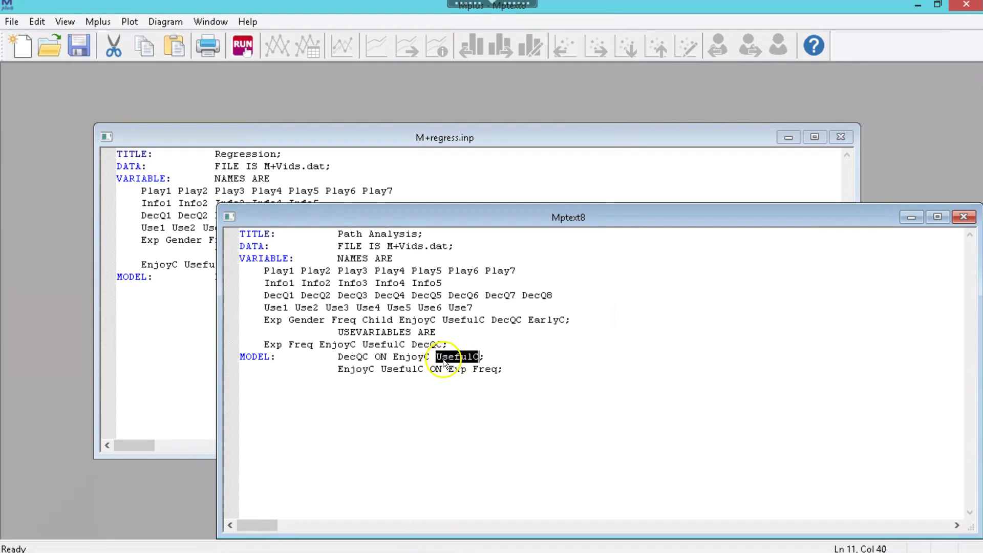
pyautogui.moveTo(441, 358); pyautogui.dragTo(353, 370)
pyautogui.doubleClick(352, 370)
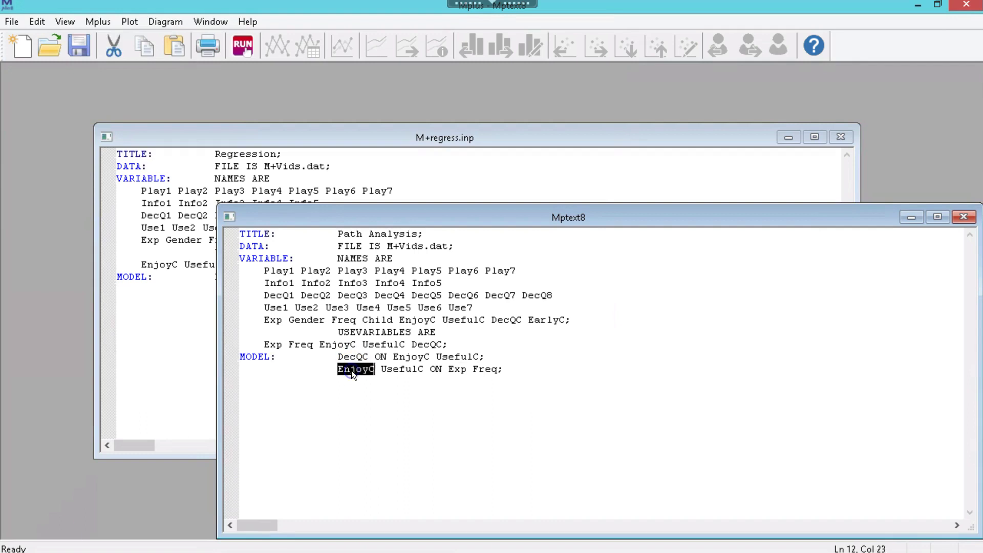
pyautogui.doubleClick(399, 370)
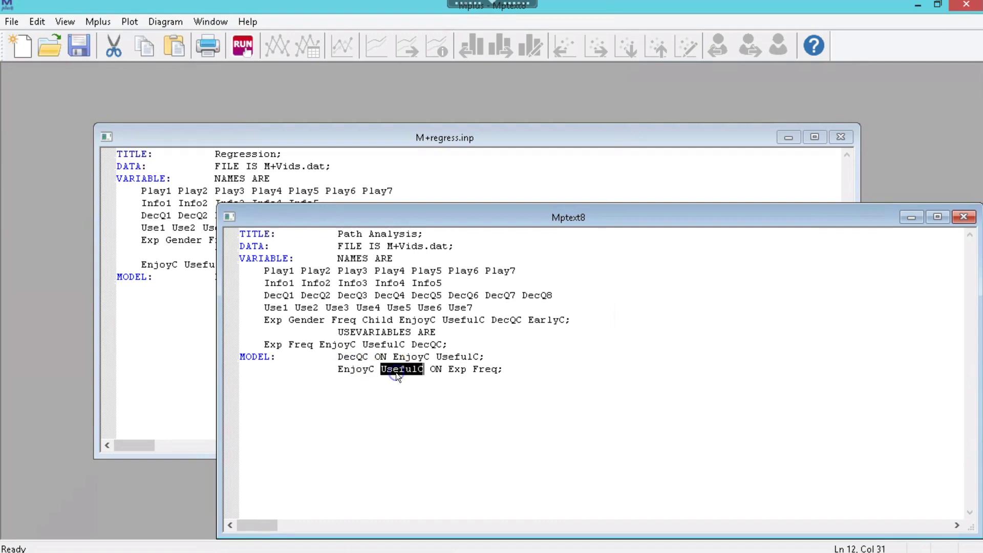
pyautogui.doubleClick(457, 369)
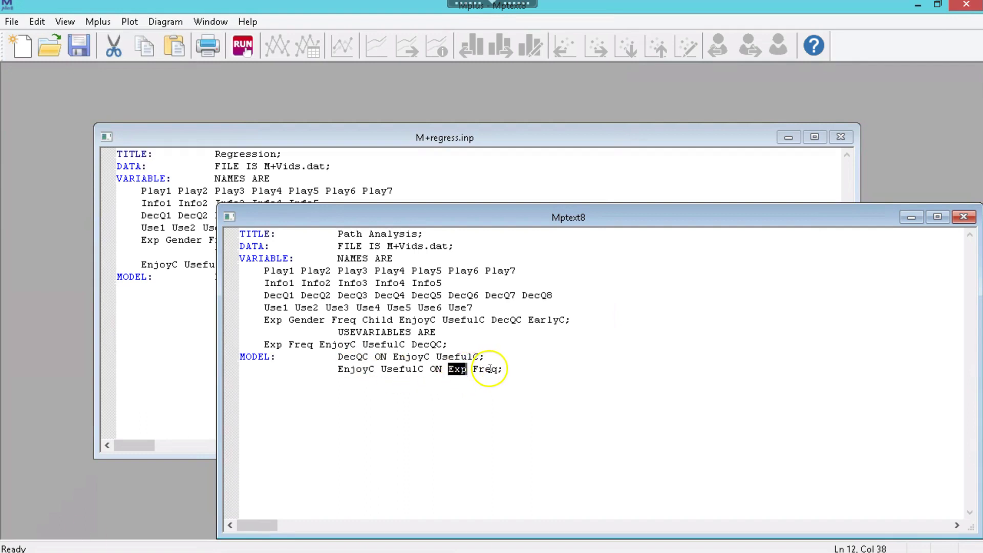
pyautogui.doubleClick(490, 367)
# Add the line "OUTPUT: STDYX;" below the MODEL statements, starting at the beginning of the line.
pyautogui.click(544, 365)
pyautogui.press('Return')
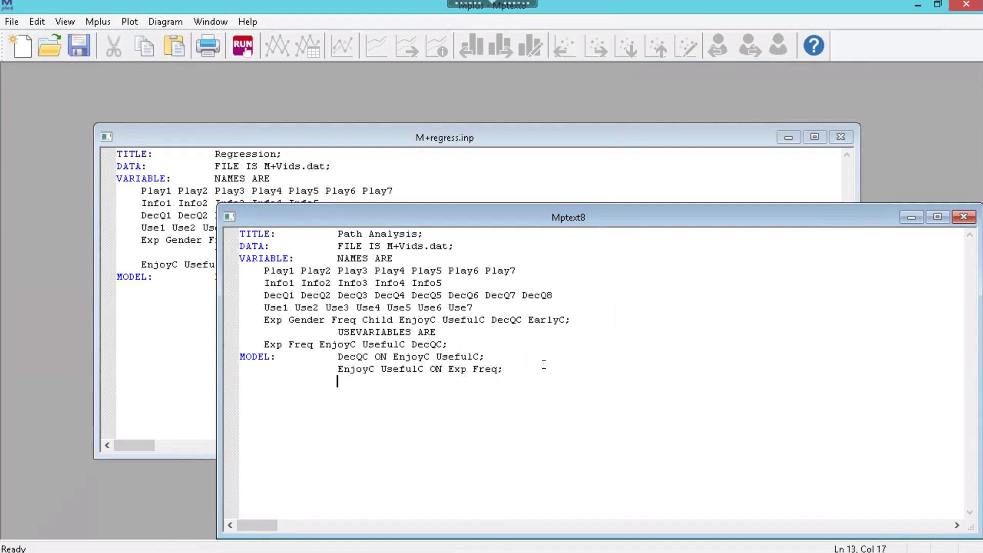
pyautogui.press('Home')
pyautogui.write('OUTPUT: STDYX;')
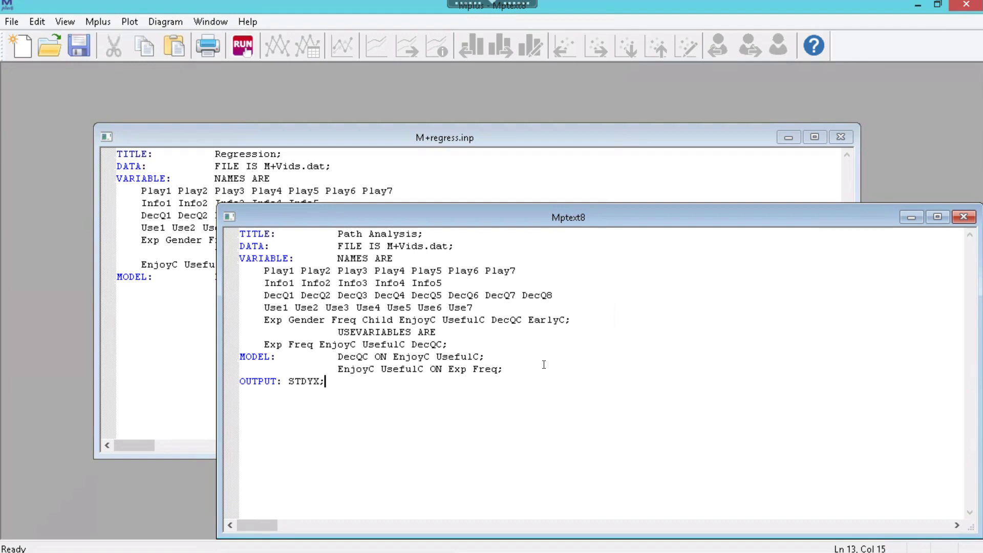
# Save the input file as M+path in the Mplus folder and run the analysis.
pyautogui.hotkey('ctrl', 's')
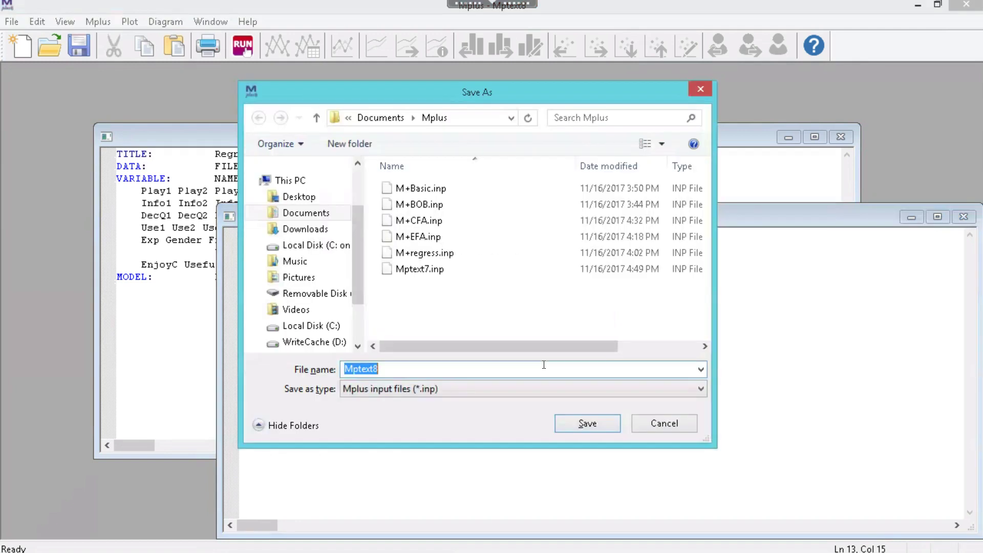
pyautogui.write('Path')
pyautogui.press('BackSpace')
pyautogui.press('BackSpace')
pyautogui.press('BackSpace')
pyautogui.write('M')
pyautogui.press('BackSpace')
pyautogui.press('BackSpace')
pyautogui.write('M+')
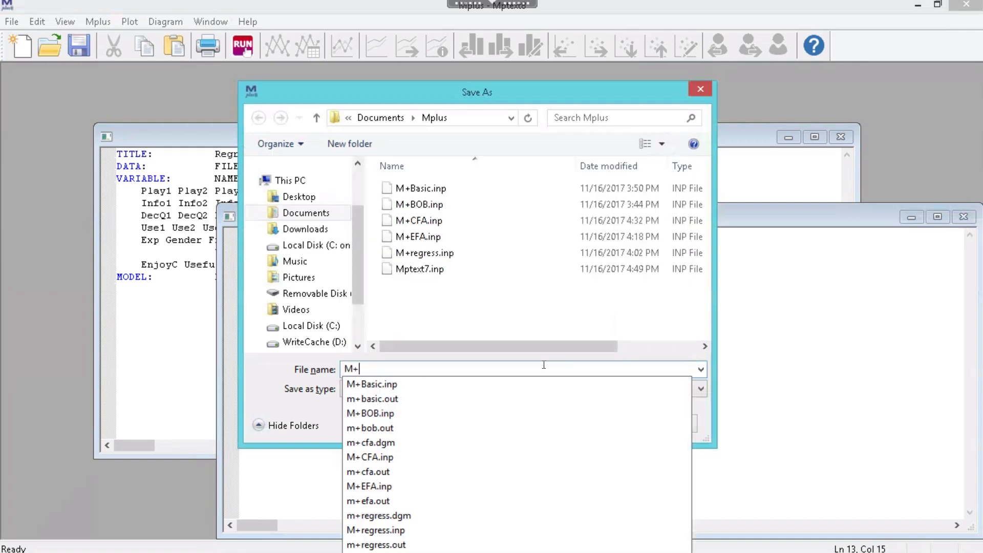
pyautogui.write('path')
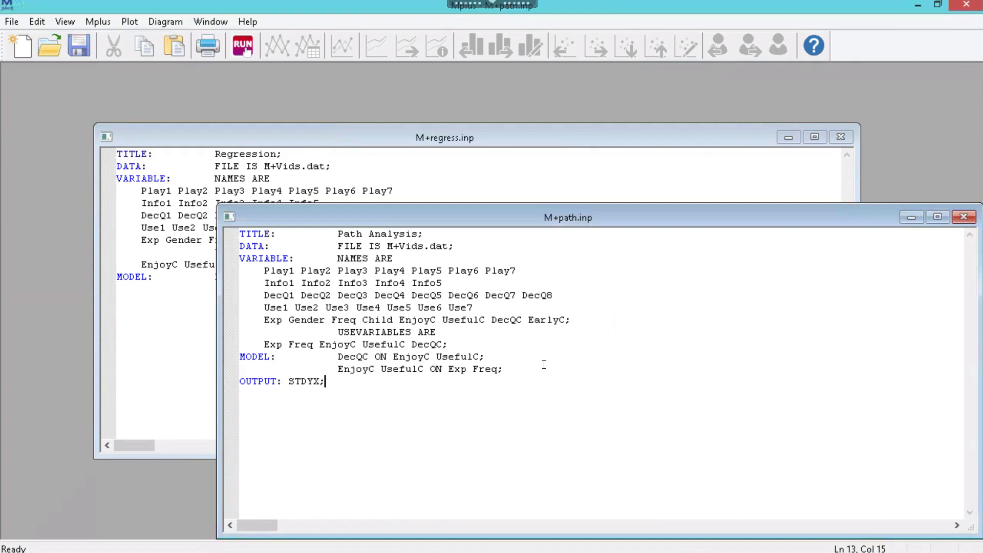
pyautogui.click(245, 45)
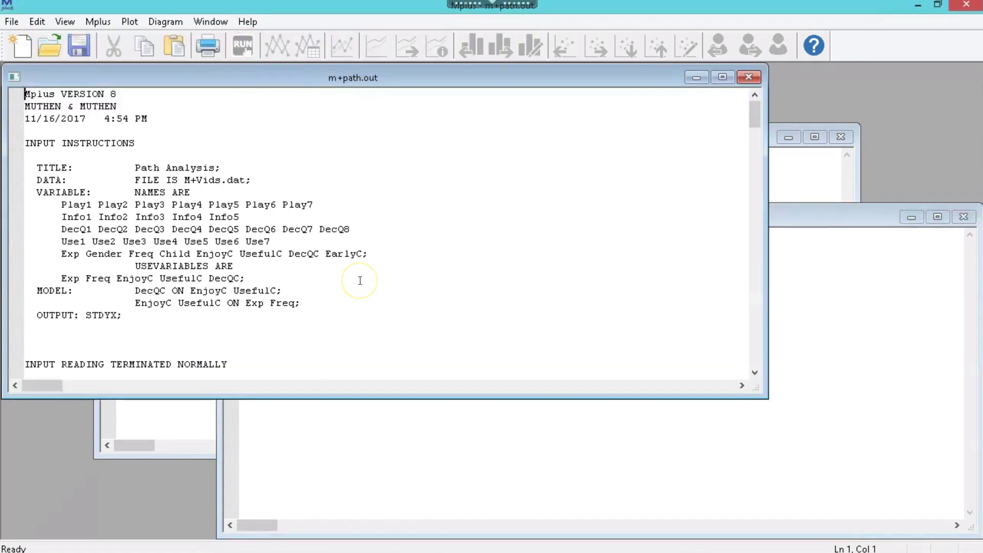
# Review the echoed input instructions and the beginning of the analysis summary in the output.
pyautogui.press('Down')
pyautogui.press('Down')
pyautogui.press('Down')
pyautogui.press('Down')
pyautogui.press('Down')
pyautogui.press('Down')
pyautogui.press('Down')
pyautogui.press('Down')
pyautogui.press('Down')
pyautogui.press('Down')
pyautogui.press('Down')
pyautogui.press('Down')
pyautogui.press('Down')
pyautogui.press('Down')
pyautogui.press('Down')
pyautogui.press('Down')
pyautogui.press('Down')
pyautogui.press('Down')
pyautogui.press('Down')
pyautogui.press('Down')
pyautogui.press('Down')
pyautogui.press('Down')
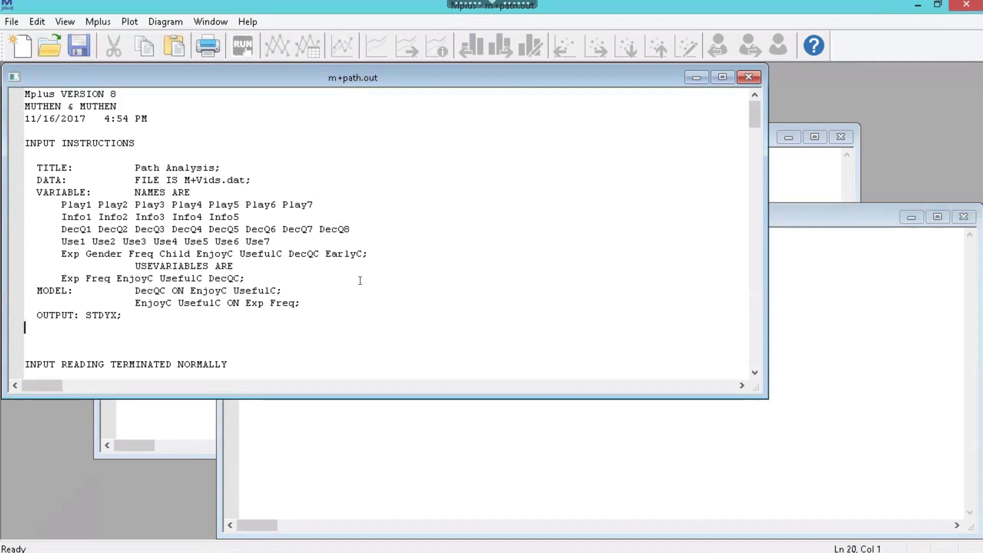
pyautogui.press('Down')
pyautogui.press('Down')
pyautogui.press('Down')
pyautogui.press('Down')
pyautogui.press('Down')
pyautogui.press('Down')
pyautogui.press('Down')
pyautogui.press('Down')
pyautogui.press('Down')
pyautogui.press('Down')
pyautogui.press('Down')
pyautogui.press('Down')
pyautogui.press('Down')
pyautogui.press('Down')
pyautogui.press('Down')
pyautogui.press('Down')
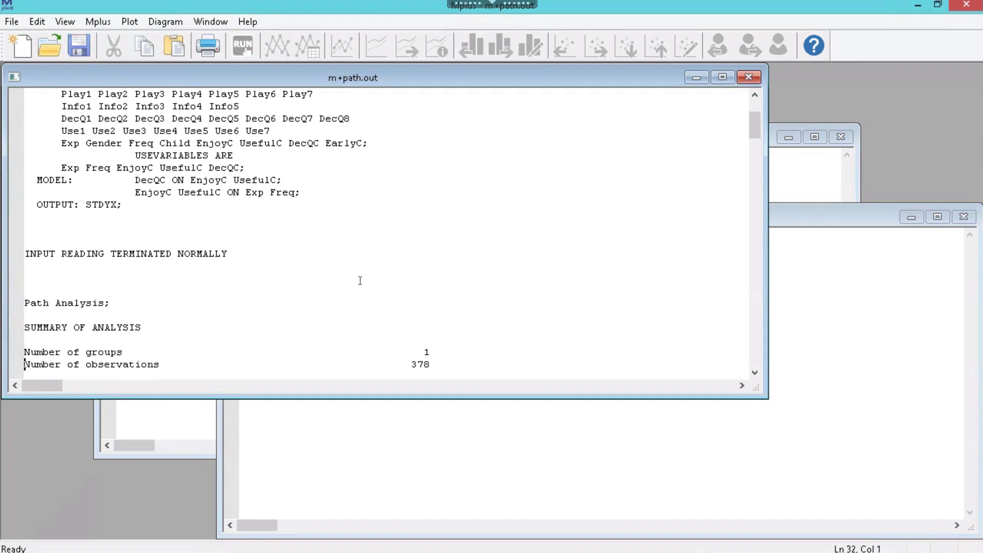
# Read through the rest of the analysis summary and the univariate sample statistics to the start of the model fit information.
pyautogui.press('Down')
pyautogui.press('Down')
pyautogui.press('Down')
pyautogui.press('Down')
pyautogui.press('Down')
pyautogui.press('Down')
pyautogui.press('Down')
pyautogui.press('Down')
pyautogui.press('Down')
pyautogui.press('Down')
pyautogui.press('Down')
pyautogui.press('Down')
pyautogui.press('Down')
pyautogui.press('Down')
pyautogui.press('Down')
pyautogui.press('Down')
pyautogui.press('Down')
pyautogui.press('Down')
pyautogui.press('Down')
pyautogui.press('Down')
pyautogui.press('Down')
pyautogui.press('Down')
pyautogui.press('Down')
pyautogui.press('Down')
pyautogui.press('Down')
pyautogui.press('Down')
pyautogui.press('Down')
pyautogui.press('Down')
pyautogui.press('Down')
pyautogui.press('Down')
pyautogui.press('Down')
pyautogui.press('Down')
pyautogui.press('Down')
pyautogui.press('Down')
pyautogui.press('Down')
pyautogui.press('Down')
pyautogui.press('Down')
pyautogui.press('Down')
pyautogui.press('Down')
pyautogui.press('Down')
pyautogui.press('Down')
pyautogui.press('Down')
pyautogui.press('Down')
pyautogui.press('Down')
pyautogui.press('Down')
pyautogui.press('Down')
pyautogui.press('Down')
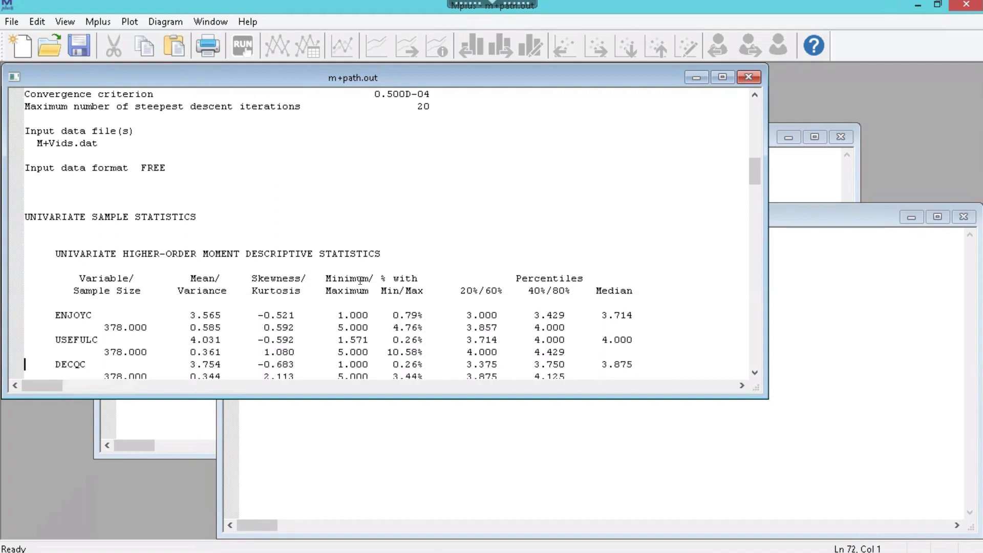
pyautogui.press('Down')
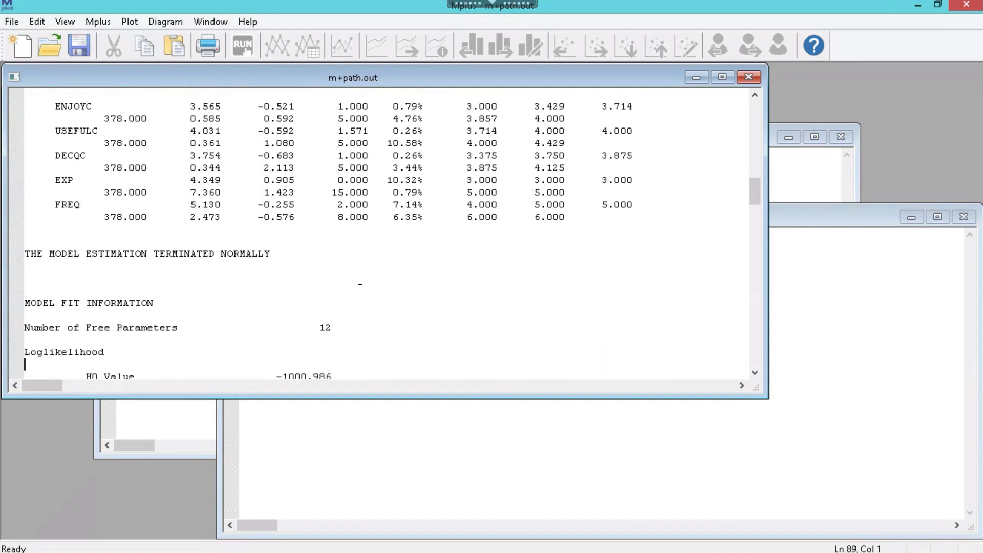
# Return to the univariate descriptive statistics table and examine the values for the five model variables.
pyautogui.press('Up')
pyautogui.press('Up')
pyautogui.press('Up')
pyautogui.press('Up')
pyautogui.press('Up')
pyautogui.press('Up')
pyautogui.press('Up')
pyautogui.press('Up')
pyautogui.press('Up')
pyautogui.press('Up')
pyautogui.press('Up')
pyautogui.press('Up')
pyautogui.press('Up')
pyautogui.press('Up')
pyautogui.press('Up')
pyautogui.press('Up')
pyautogui.press('Up')
pyautogui.press('Up')
pyautogui.press('Up')
pyautogui.press('Up')
pyautogui.press('Up')
pyautogui.press('Up')
pyautogui.press('Up')
pyautogui.press('Up')
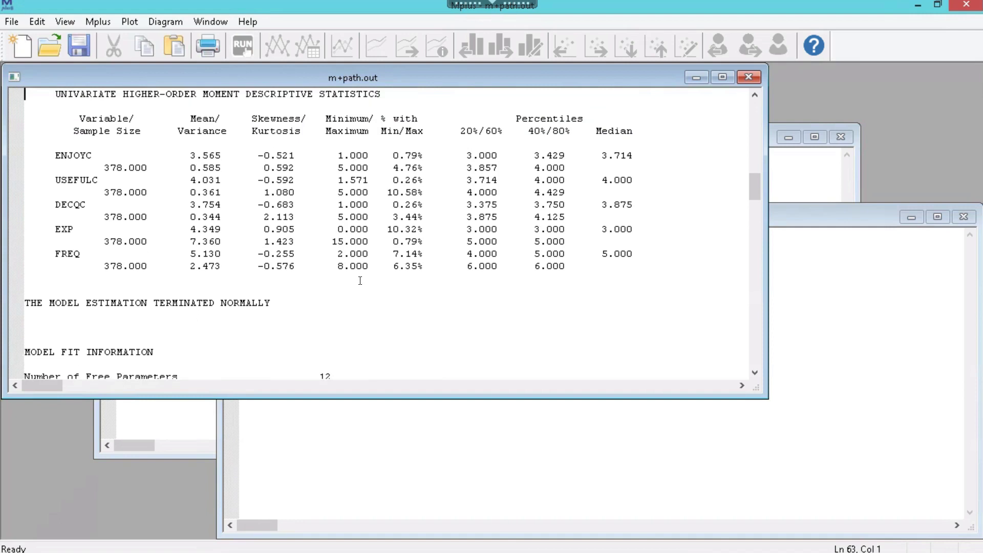
# Read the start of the model fit information, covering free parameters, loglikelihood and the information criteria.
pyautogui.press('Down')
pyautogui.press('Down')
pyautogui.press('Down')
pyautogui.press('Down')
pyautogui.press('Down')
pyautogui.press('Down')
pyautogui.press('Down')
pyautogui.press('Down')
pyautogui.press('Down')
pyautogui.press('Down')
pyautogui.press('Down')
pyautogui.press('Down')
pyautogui.press('Down')
pyautogui.press('Down')
pyautogui.press('Down')
pyautogui.press('Down')
pyautogui.press('Down')
pyautogui.press('Down')
pyautogui.press('Down')
pyautogui.press('Down')
pyautogui.press('Down')
pyautogui.press('Down')
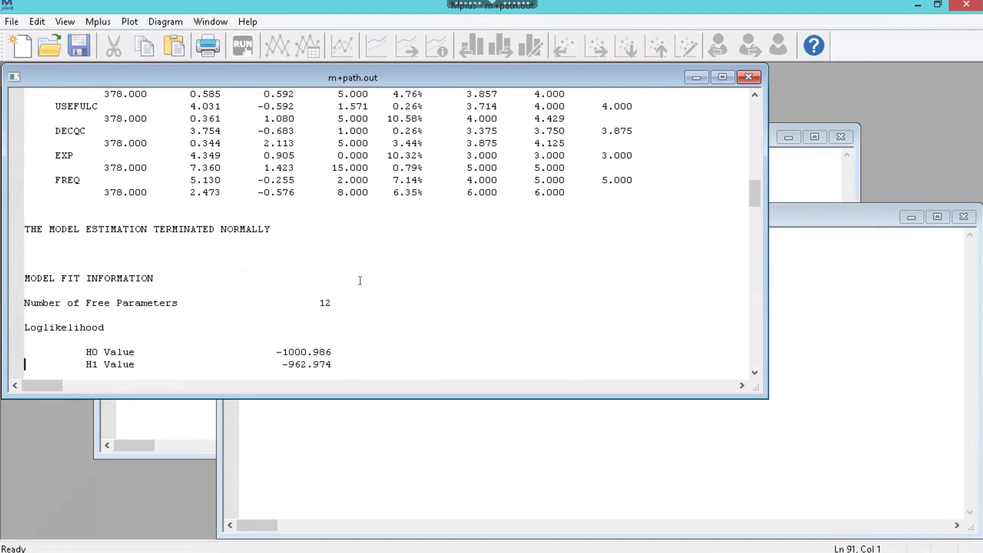
pyautogui.press('Down')
pyautogui.press('Down')
pyautogui.press('Down')
pyautogui.press('Down')
pyautogui.press('Down')
pyautogui.press('Down')
pyautogui.press('Down')
pyautogui.press('Down')
pyautogui.press('Down')
pyautogui.press('Down')
pyautogui.press('Down')
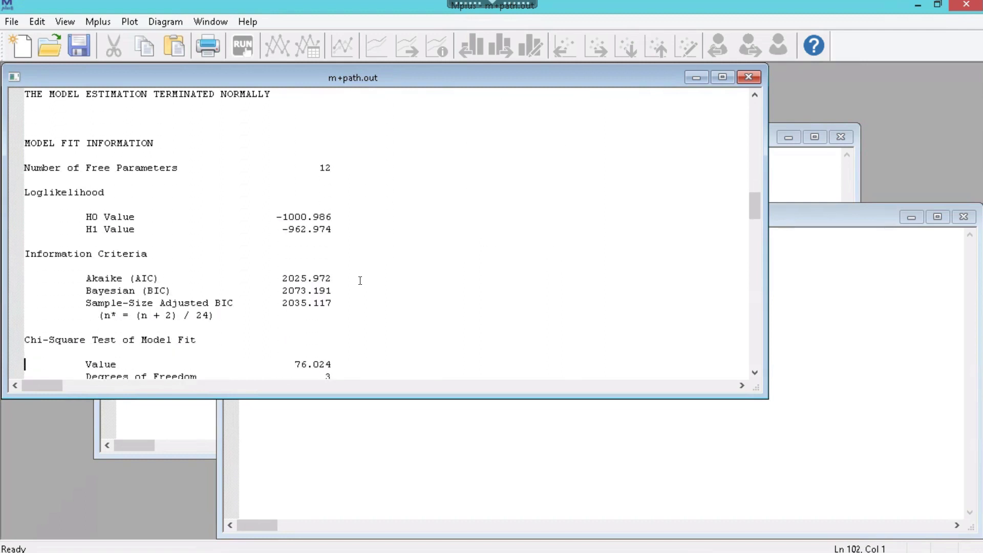
# Examine the chi-square test of model fit, the RMSEA and the CFI/TLI indices.
pyautogui.press('Down')
pyautogui.press('Down')
pyautogui.press('Down')
pyautogui.press('Down')
pyautogui.press('Down')
pyautogui.press('Down')
pyautogui.press('Down')
pyautogui.press('Down')
pyautogui.press('Down')
pyautogui.press('Down')
pyautogui.press('Down')
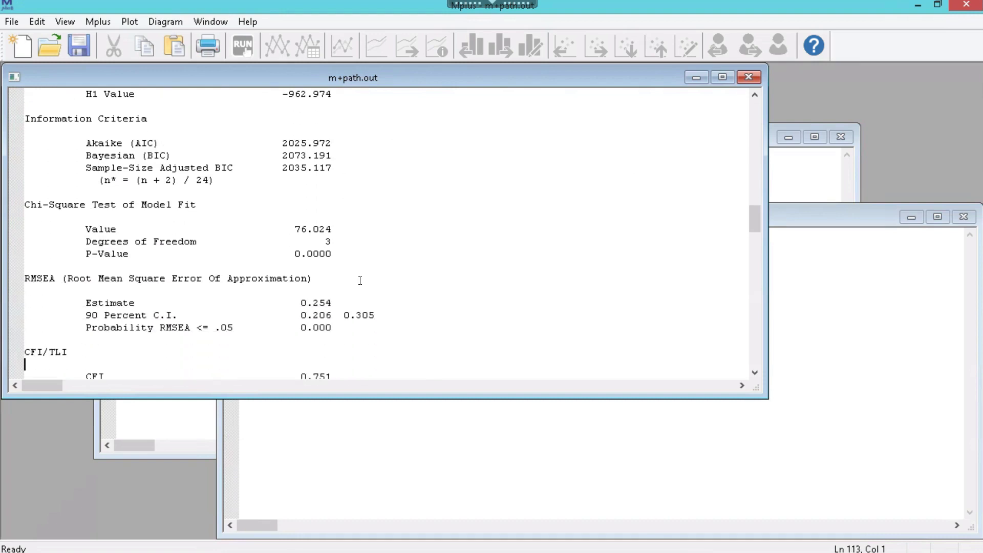
pyautogui.press('Down')
pyautogui.press('Down')
pyautogui.press('Down')
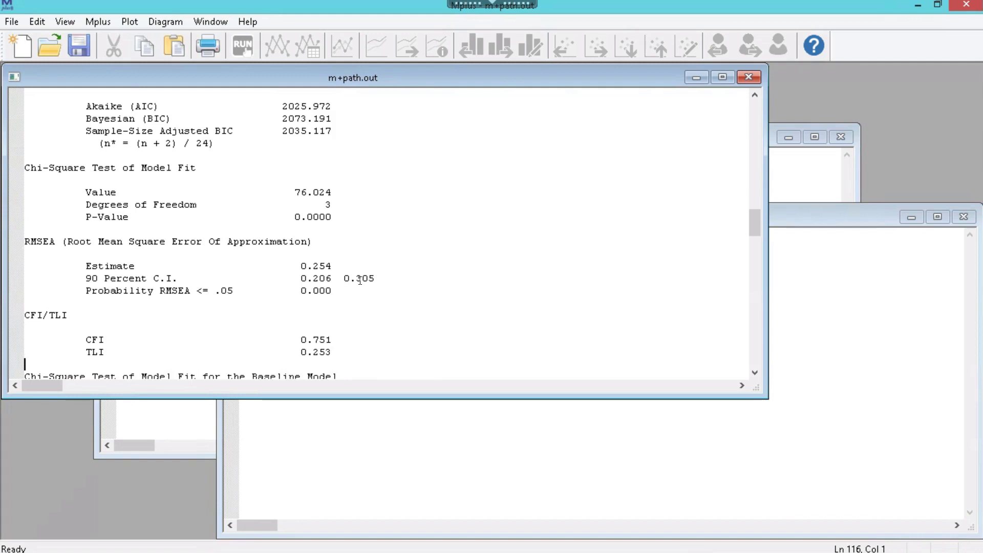
# Examine the baseline model's chi-square test and the SRMR at the end of the model fit information.
pyautogui.press('Down')
pyautogui.press('Down')
pyautogui.press('Down')
pyautogui.press('Down')
pyautogui.press('Down')
pyautogui.press('Down')
pyautogui.press('Down')
pyautogui.press('Down')
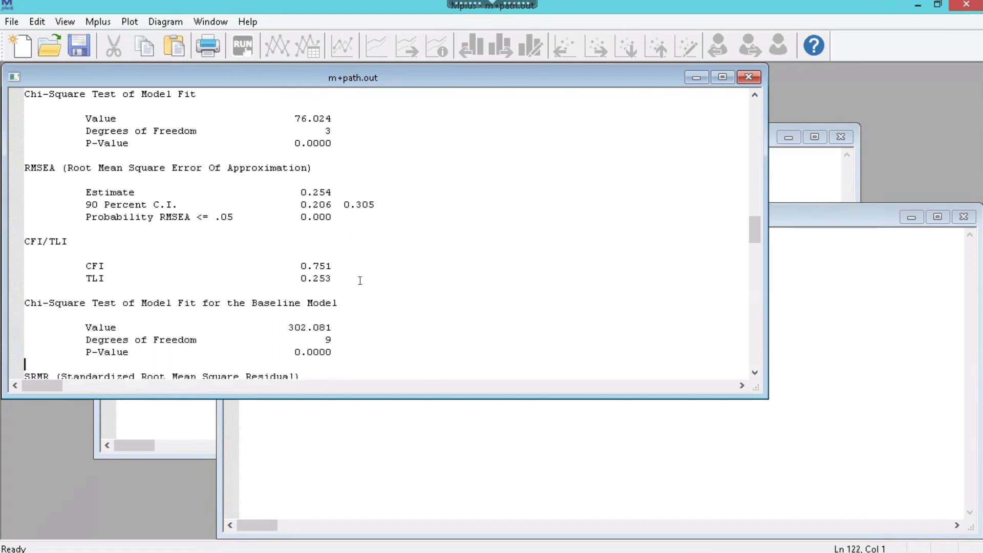
pyautogui.press('Down')
pyautogui.press('Down')
pyautogui.press('Down')
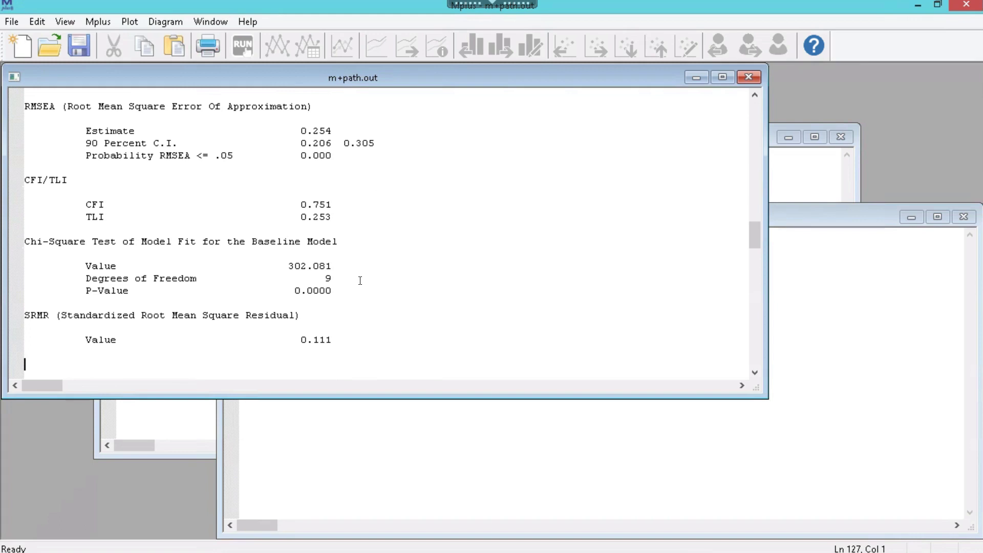
pyautogui.press('Down')
pyautogui.press('Down')
pyautogui.press('Down')
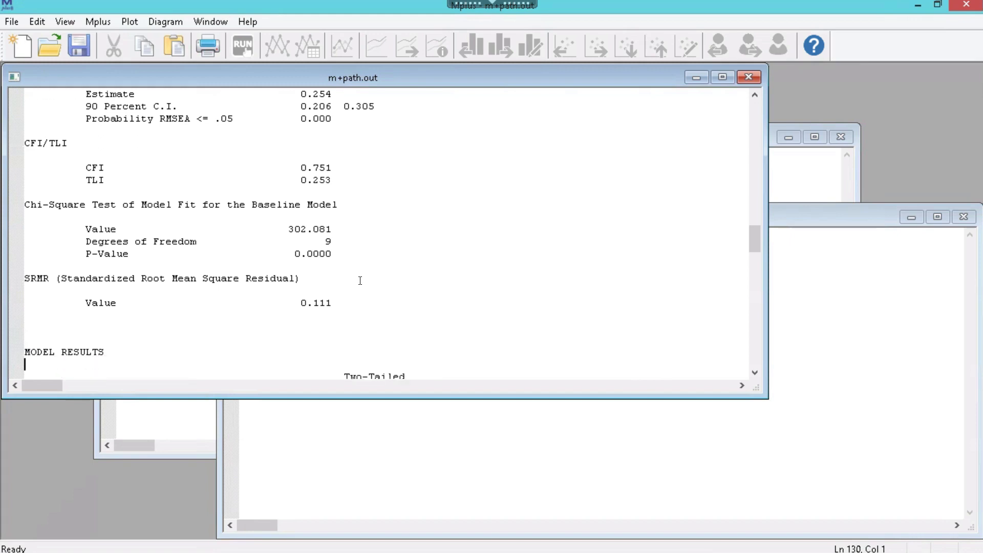
# Review the unstandardized model results for the regressions of DECQC, ENJOYC and USEFULC on their predictors.
pyautogui.press('Down')
pyautogui.press('Down')
pyautogui.press('Down')
pyautogui.press('Down')
pyautogui.press('Down')
pyautogui.press('Down')
pyautogui.press('Down')
pyautogui.press('Down')
pyautogui.press('Down')
pyautogui.press('Down')
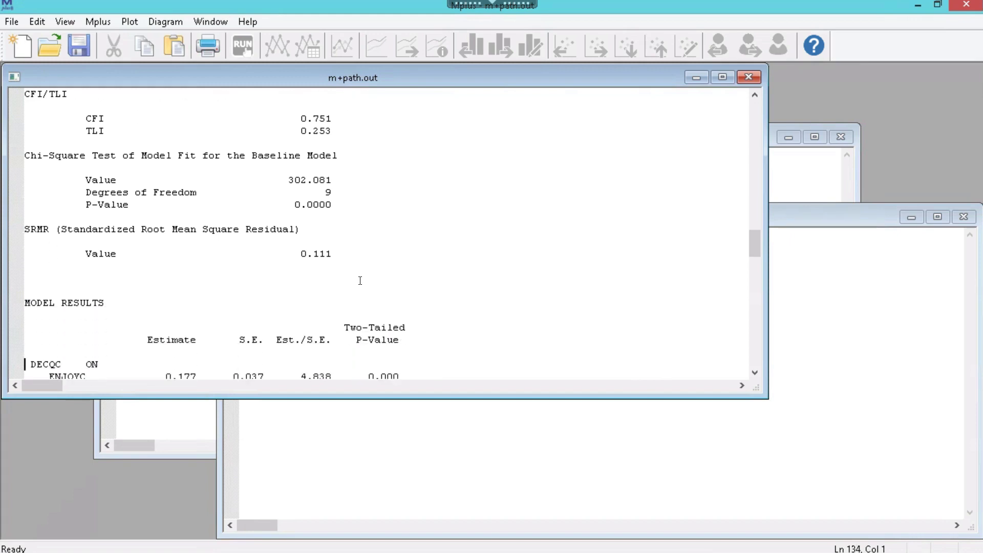
pyautogui.press('Down')
pyautogui.press('Down')
pyautogui.press('Down')
pyautogui.press('Down')
pyautogui.press('Down')
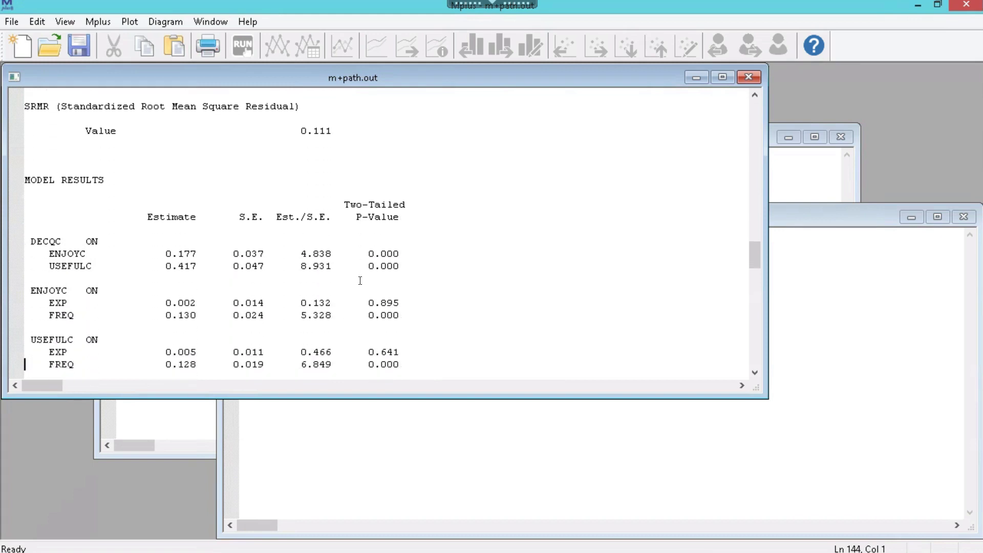
# Examine the STDYX standardized results, from the regression paths through the intercepts and residual variances.
pyautogui.press('Down')
pyautogui.press('Down')
pyautogui.press('Down')
pyautogui.press('Down')
pyautogui.press('Down')
pyautogui.press('Down')
pyautogui.press('Down')
pyautogui.press('Down')
pyautogui.press('Down')
pyautogui.press('Down')
pyautogui.press('Down')
pyautogui.press('Down')
pyautogui.press('Down')
pyautogui.press('Down')
pyautogui.press('Down')
pyautogui.press('Down')
pyautogui.press('Down')
pyautogui.press('Down')
pyautogui.press('Down')
pyautogui.press('Down')
pyautogui.press('Down')
pyautogui.press('Down')
pyautogui.press('Down')
pyautogui.press('Down')
pyautogui.press('Down')
pyautogui.press('Down')
pyautogui.press('Down')
pyautogui.press('Down')
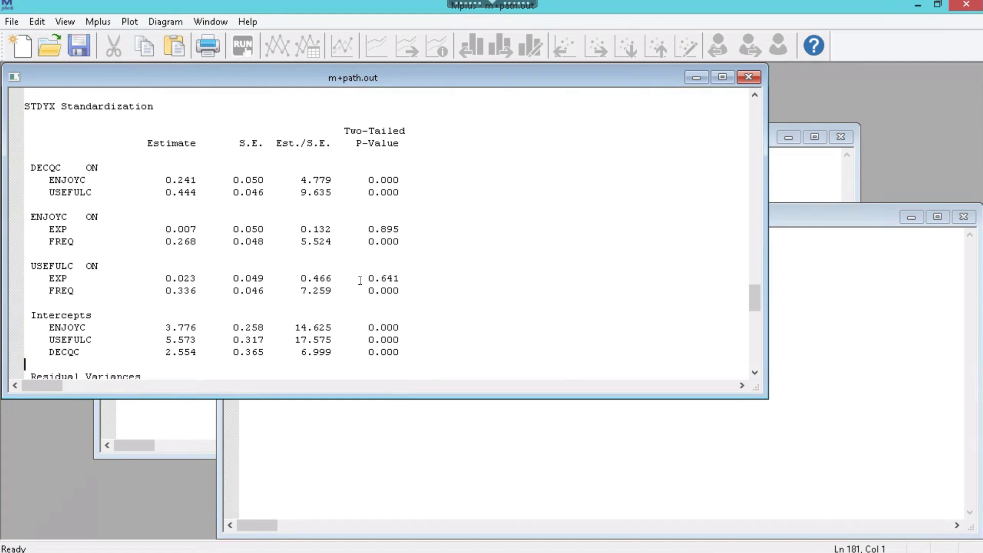
pyautogui.press('Down')
pyautogui.press('Down')
pyautogui.press('Down')
pyautogui.press('Down')
pyautogui.press('Down')
pyautogui.press('Down')
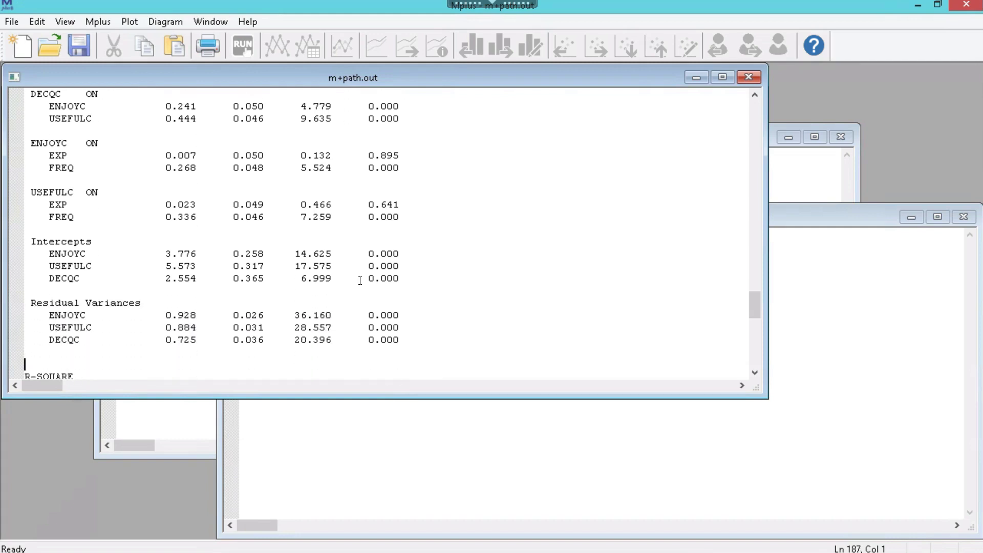
# Examine the R-square table for ENJOYC, USEFULC and DECQC, and highlight the ENJOYC estimate.
pyautogui.press('Down')
pyautogui.press('Down')
pyautogui.press('Down')
pyautogui.press('Down')
pyautogui.press('Down')
pyautogui.press('Down')
pyautogui.press('Down')
pyautogui.press('Down')
pyautogui.press('Down')
pyautogui.press('Down')
pyautogui.press('Down')
pyautogui.press('Down')
pyautogui.press('Down')
pyautogui.press('Down')
pyautogui.press('Down')
pyautogui.press('Up')
pyautogui.press('Up')
pyautogui.press('Up')
pyautogui.press('Up')
pyautogui.press('Up')
pyautogui.press('Up')
pyautogui.press('Up')
pyautogui.press('Up')
pyautogui.press('Up')
pyautogui.press('Up')
pyautogui.press('Up')
pyautogui.press('Down')
pyautogui.press('Down')
pyautogui.press('Down')
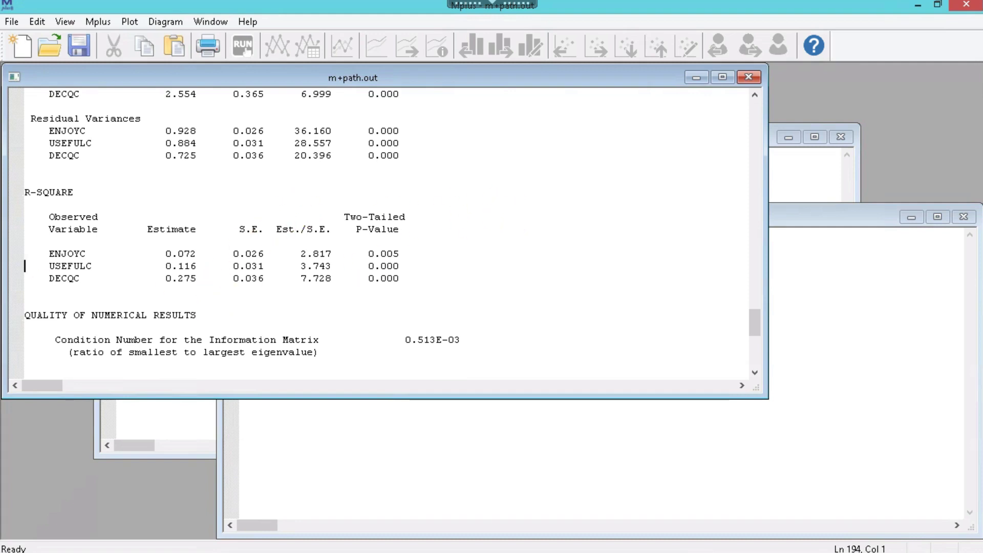
pyautogui.click(240, 243)
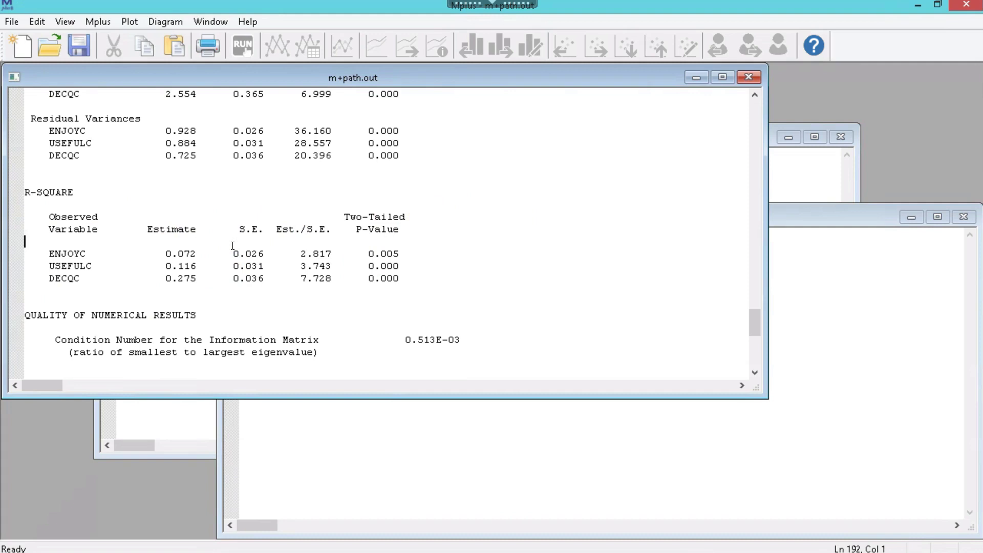
pyautogui.doubleClick(257, 259)
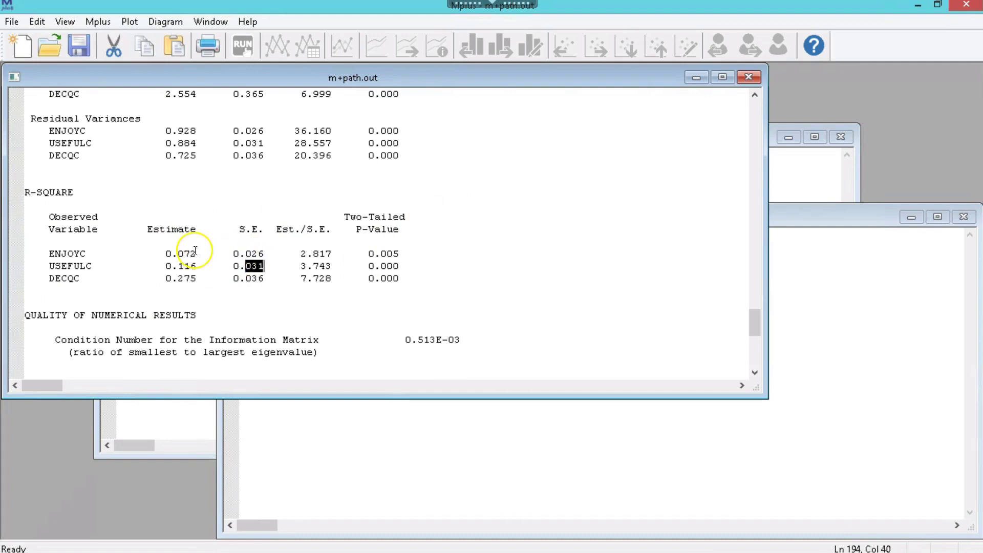
pyautogui.click(179, 251)
pyautogui.moveTo(180, 250); pyautogui.dragTo(196, 253)
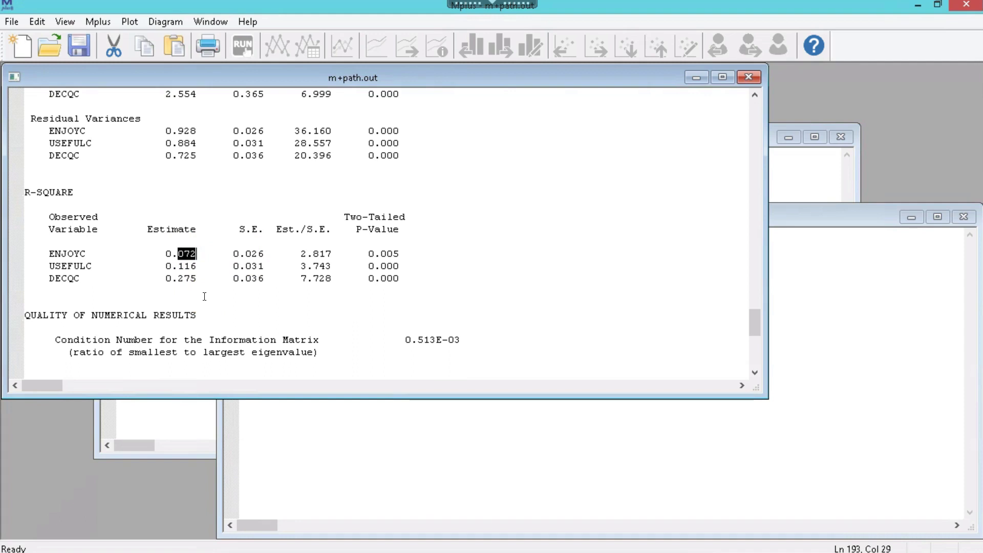
# Open the path diagram of the analysis and show the STDYX estimates on it.
pyautogui.press('alt')
pyautogui.press('Escape')
pyautogui.click(166, 21)
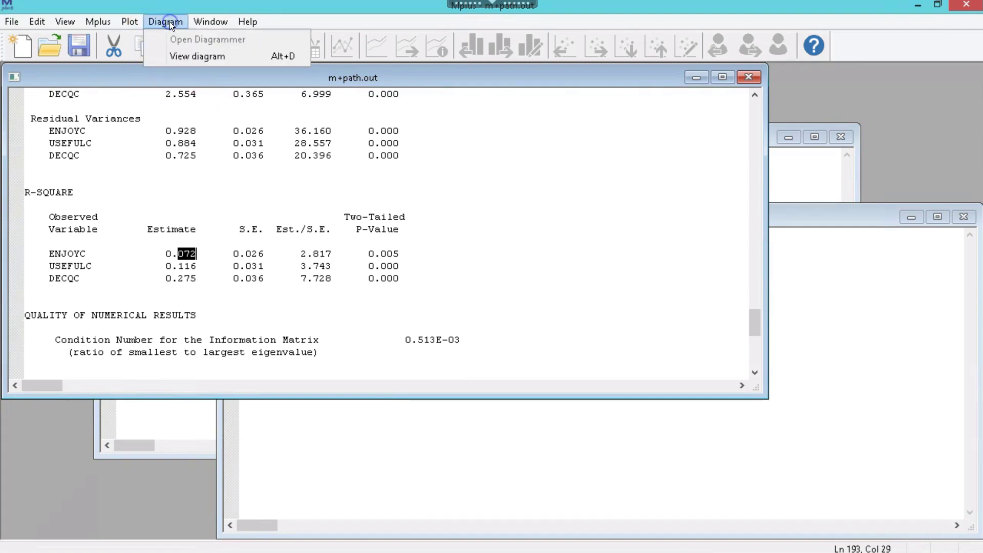
pyautogui.click(203, 59)
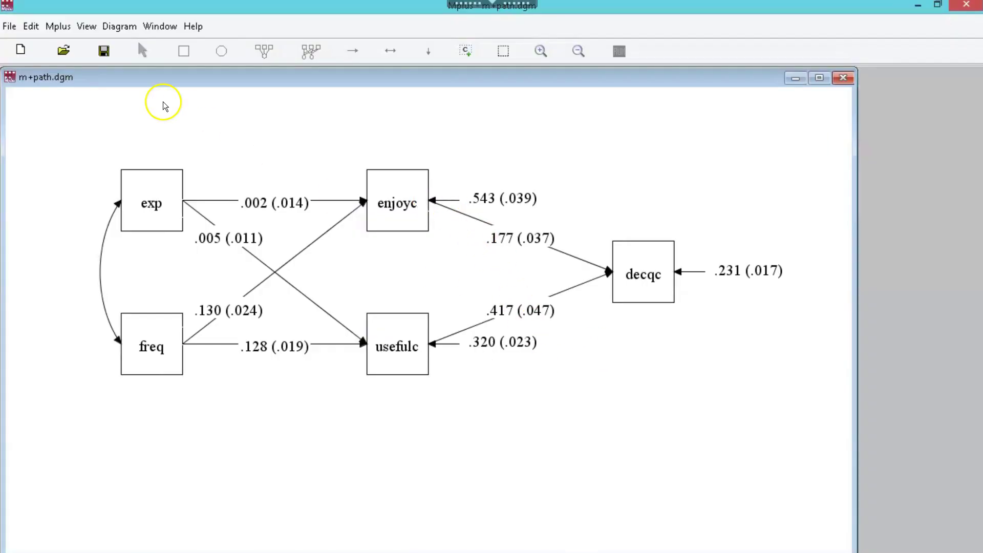
pyautogui.click(90, 31)
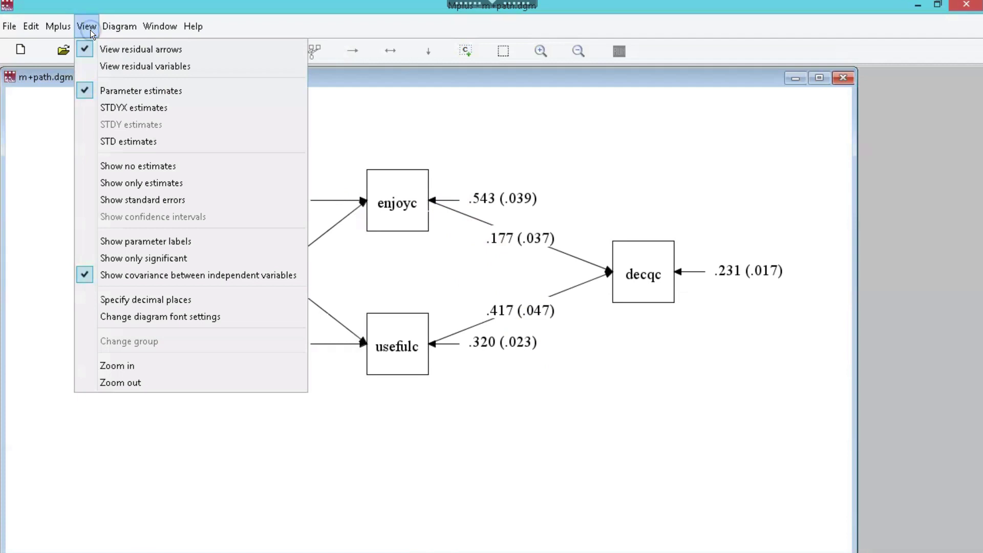
pyautogui.click(165, 116)
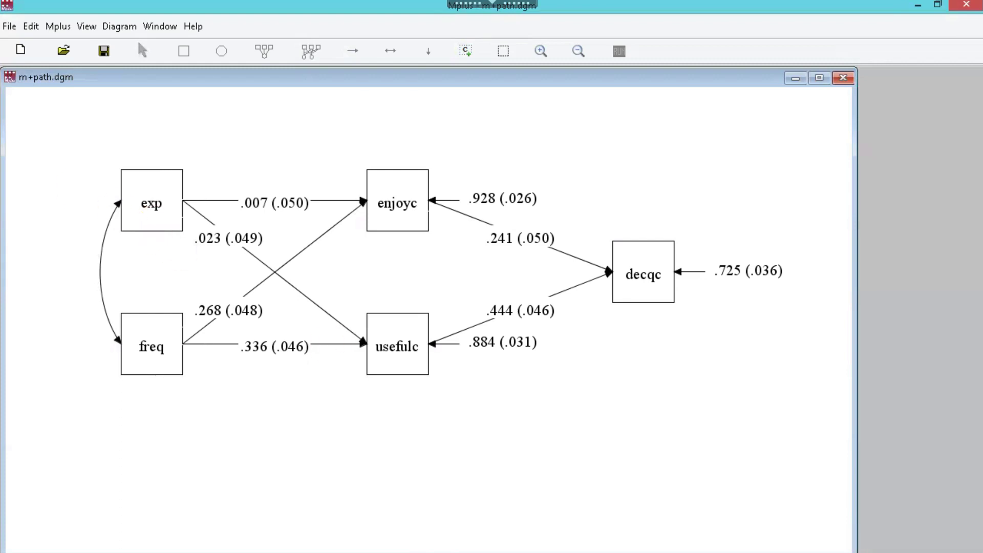
# Close the path diagram and the m+path.out output to return to the M+path.inp input file.
pyautogui.click(8, 27)
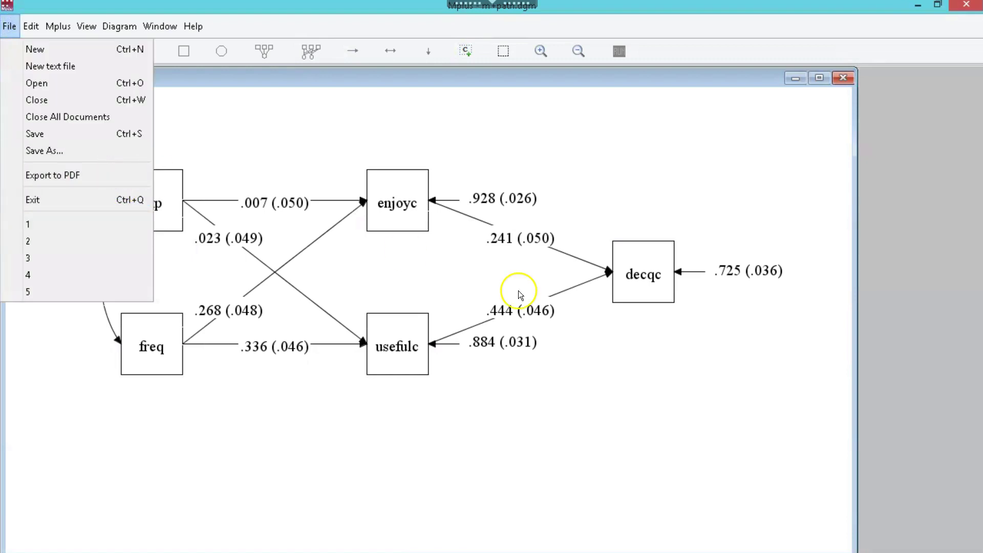
pyautogui.click(680, 359)
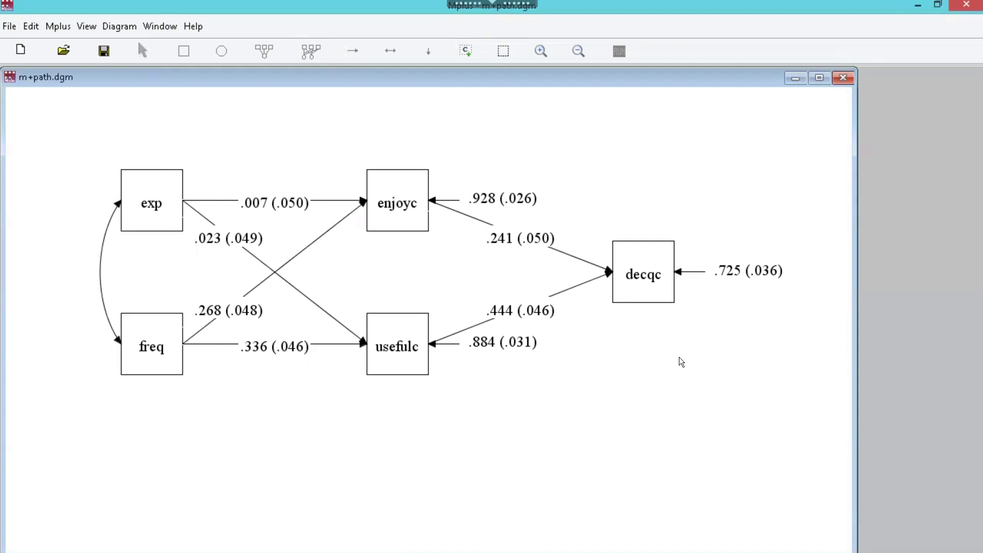
pyautogui.click(450, 311)
pyautogui.click(956, 13)
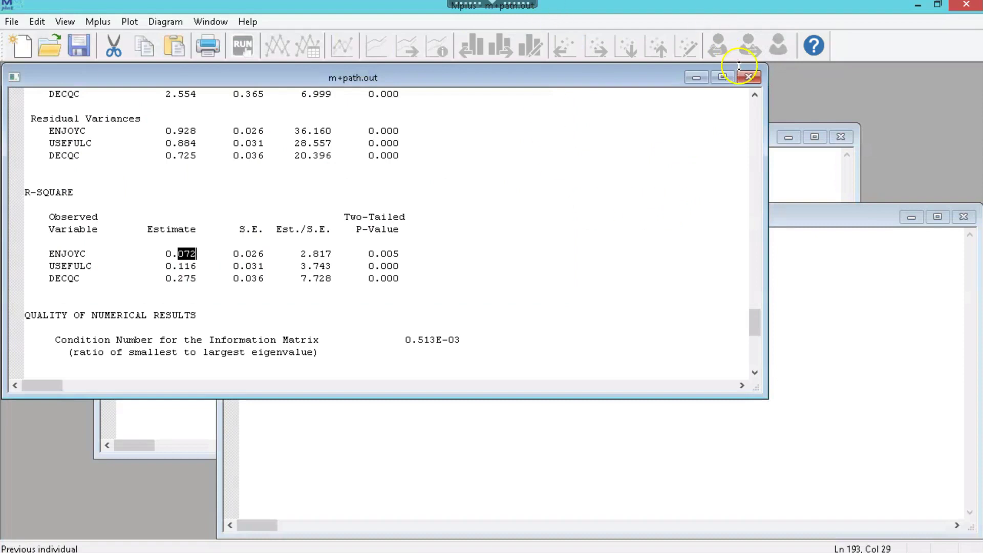
pyautogui.click(754, 82)
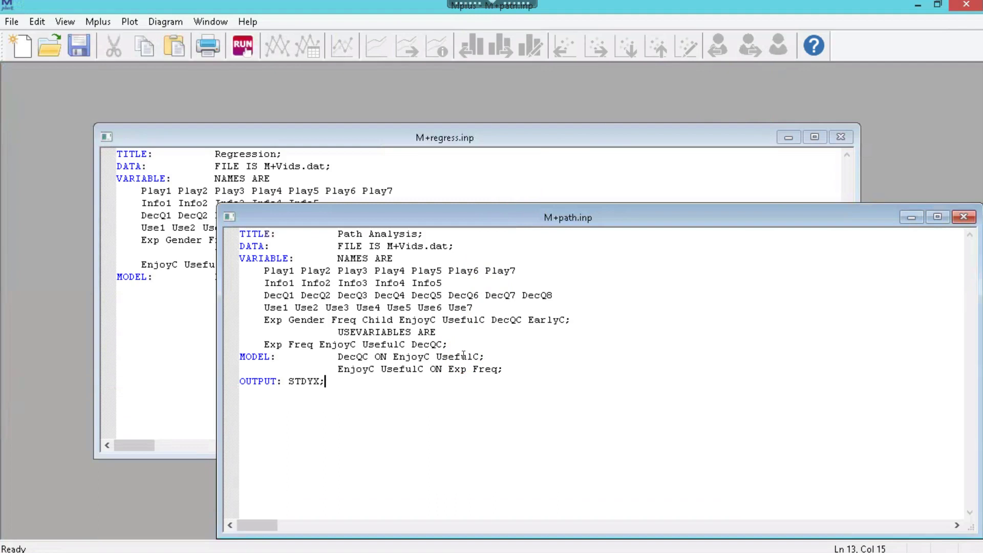
# Add MODINDICES after STDYX in the OUTPUT command and rerun the analysis.
pyautogui.moveTo(357, 552)
pyautogui.press('Left')
pyautogui.write('MODINDICES')
pyautogui.click(250, 45)
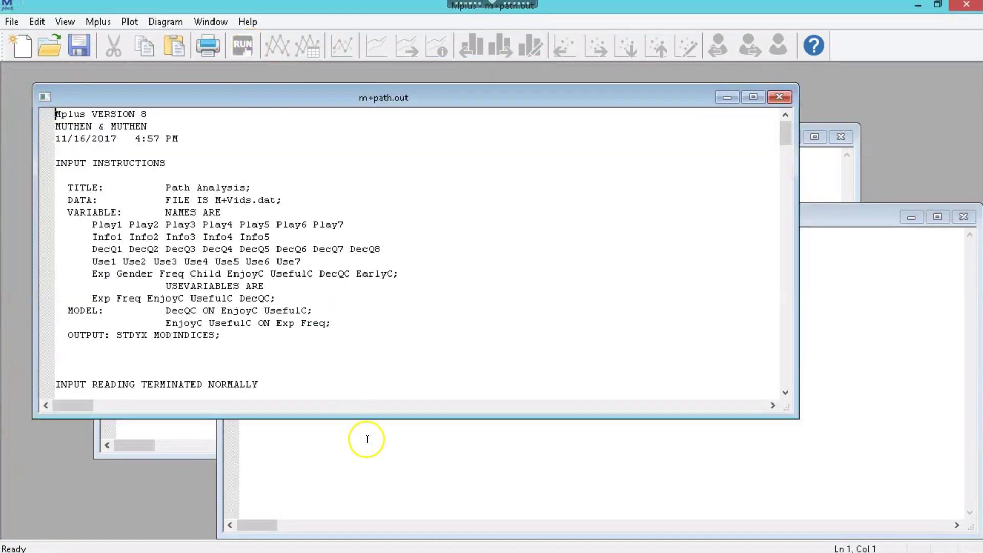
# Go through the rerun analysis output to the Model Modification Indices section and examine its ON Statements table.
pyautogui.scroll(-1, 388, 518)
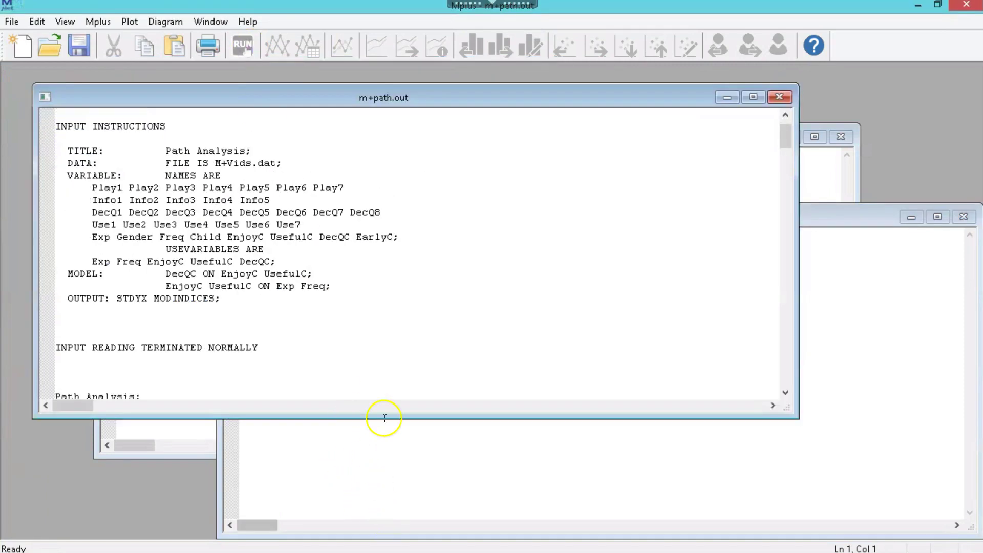
pyautogui.scroll(-1, 379, 341)
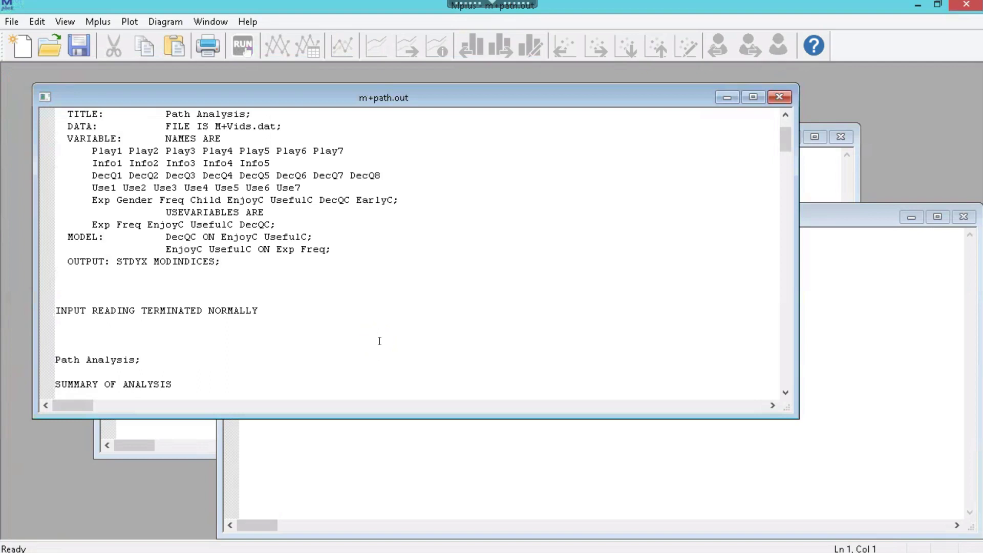
pyautogui.press('Down')
pyautogui.press('Down')
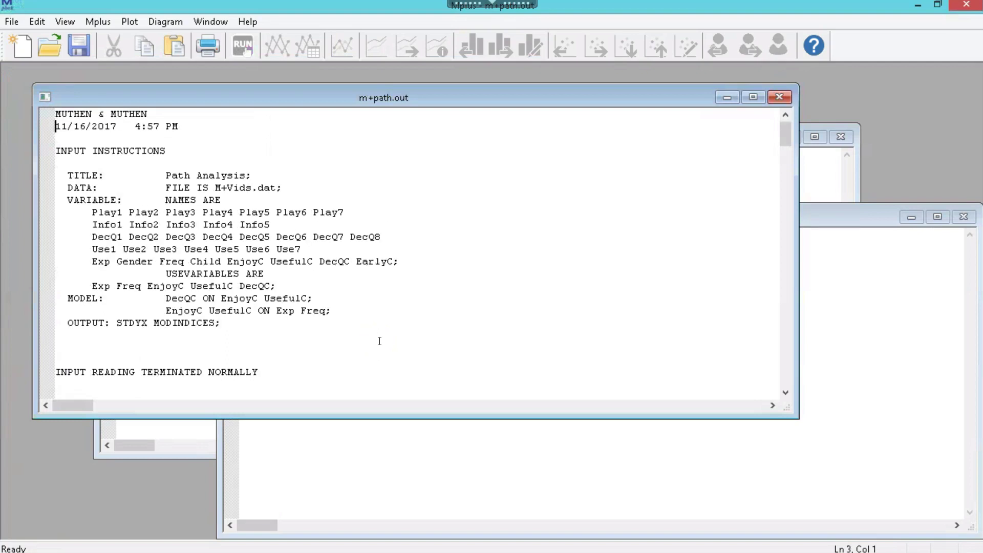
pyautogui.press('Down')
pyautogui.press('Down')
pyautogui.press('Down')
pyautogui.press('Down')
pyautogui.press('Down')
pyautogui.press('Down')
pyautogui.press('Down')
pyautogui.press('Down')
pyautogui.press('Down')
pyautogui.press('Down')
pyautogui.press('Down')
pyautogui.press('Down')
pyautogui.press('Down')
pyautogui.press('Down')
pyautogui.press('Down')
pyautogui.press('Down')
pyautogui.press('Down')
pyautogui.press('Down')
pyautogui.press('Down')
pyautogui.press('Down')
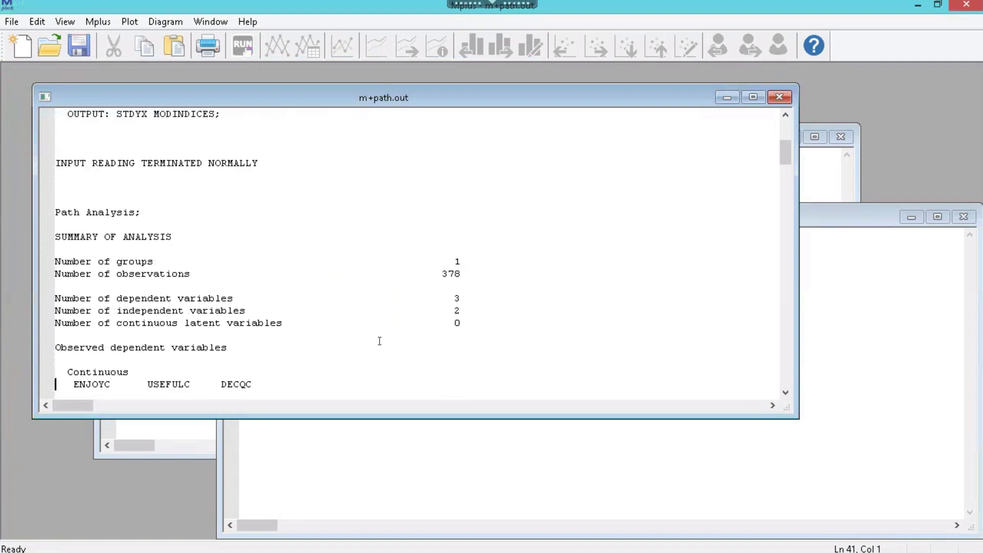
pyautogui.press('Down')
pyautogui.press('Down')
pyautogui.press('Down')
pyautogui.press('Down')
pyautogui.press('Down')
pyautogui.press('Down')
pyautogui.press('Down')
pyautogui.press('Down')
pyautogui.press('Down')
pyautogui.press('Down')
pyautogui.press('Down')
pyautogui.press('Down')
pyautogui.press('Down')
pyautogui.press('Down')
pyautogui.press('Down')
pyautogui.press('Down')
pyautogui.press('Down')
pyautogui.press('Down')
pyautogui.press('Down')
pyautogui.press('Down')
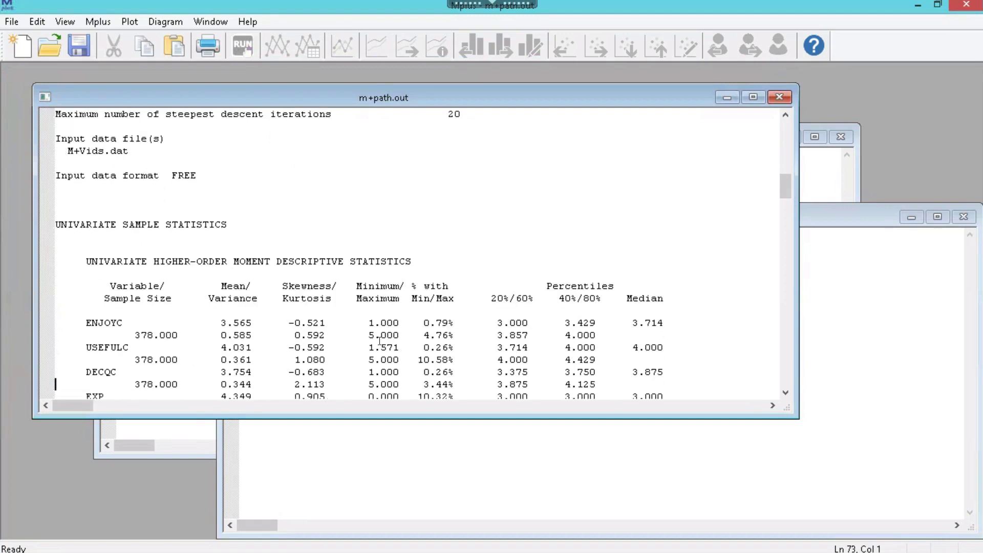
pyautogui.press('Down')
pyautogui.press('Down')
pyautogui.press('Down')
pyautogui.press('Down')
pyautogui.press('Down')
pyautogui.press('Down')
pyautogui.press('Down')
pyautogui.press('Down')
pyautogui.press('Down')
pyautogui.press('Down')
pyautogui.press('Down')
pyautogui.press('Down')
pyautogui.press('Down')
pyautogui.press('Down')
pyautogui.press('Down')
pyautogui.press('Down')
pyautogui.press('Down')
pyautogui.press('Down')
pyautogui.press('Down')
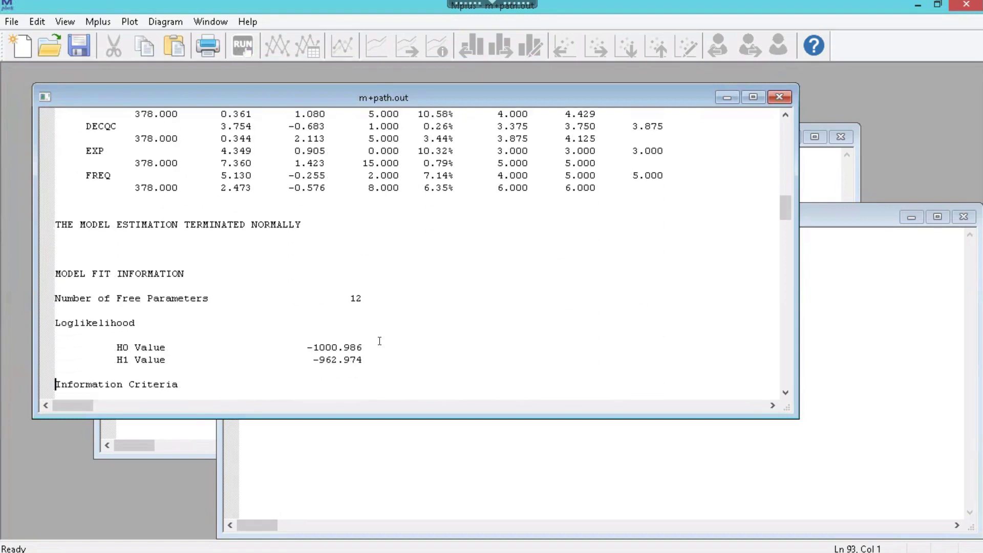
pyautogui.press('Down')
pyautogui.press('Down')
pyautogui.press('Down')
pyautogui.press('Down')
pyautogui.press('Down')
pyautogui.press('Down')
pyautogui.press('Down')
pyautogui.press('Down')
pyautogui.press('Down')
pyautogui.press('Down')
pyautogui.press('Down')
pyautogui.press('Down')
pyautogui.press('Down')
pyautogui.press('Down')
pyautogui.press('Down')
pyautogui.press('Down')
pyautogui.press('Down')
pyautogui.press('Down')
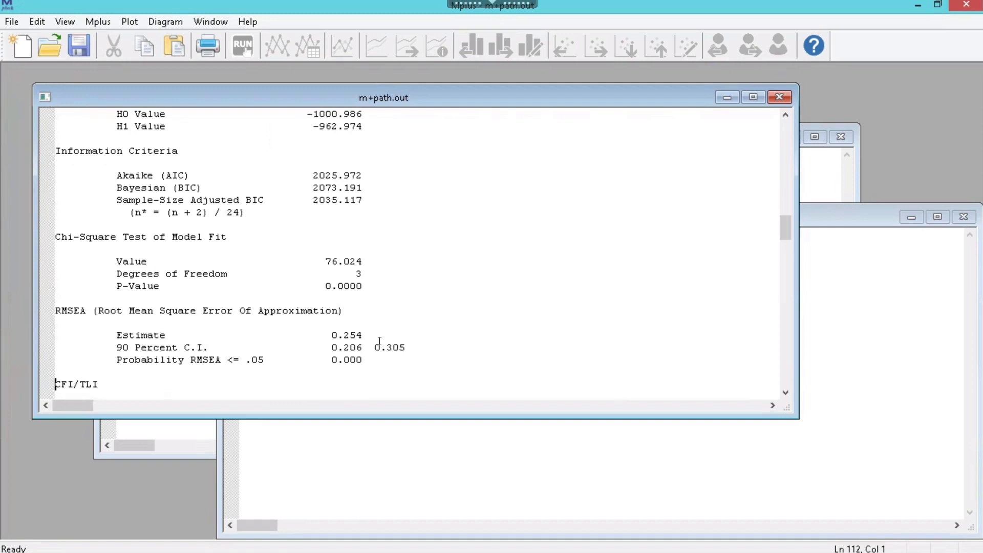
pyautogui.press('Down')
pyautogui.press('Down')
pyautogui.press('Down')
pyautogui.press('Down')
pyautogui.press('Down')
pyautogui.press('Down')
pyautogui.press('Down')
pyautogui.press('Down')
pyautogui.press('Down')
pyautogui.press('Down')
pyautogui.press('Down')
pyautogui.press('Down')
pyautogui.press('Down')
pyautogui.press('Down')
pyautogui.press('Down')
pyautogui.press('Down')
pyautogui.press('Down')
pyautogui.press('Down')
pyautogui.press('Down')
pyautogui.press('Down')
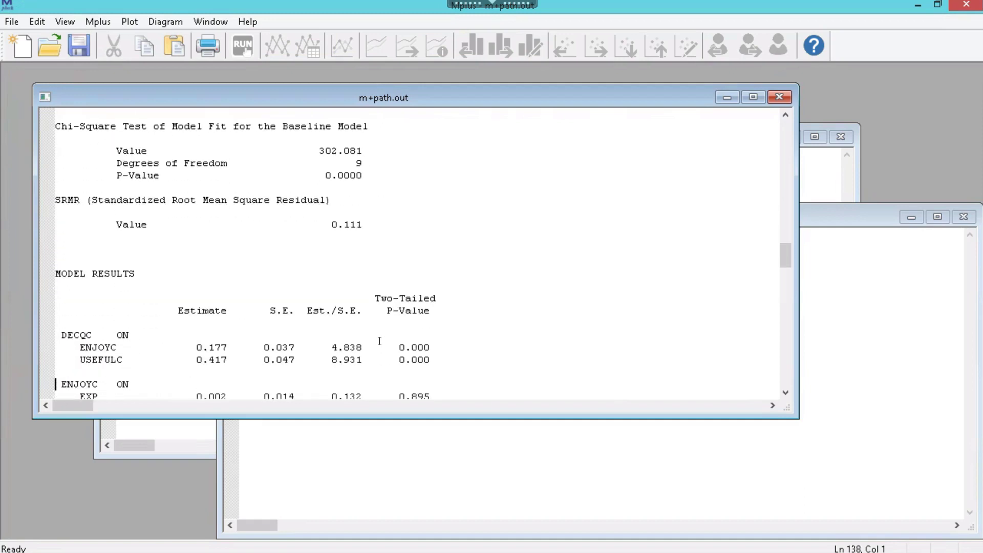
pyautogui.press('Down')
pyautogui.press('Down')
pyautogui.press('Down')
pyautogui.press('Down')
pyautogui.press('Down')
pyautogui.press('Down')
pyautogui.press('Down')
pyautogui.press('Down')
pyautogui.press('Down')
pyautogui.press('Down')
pyautogui.press('Down')
pyautogui.press('Down')
pyautogui.press('Down')
pyautogui.press('Down')
pyautogui.press('Down')
pyautogui.press('Down')
pyautogui.press('Down')
pyautogui.press('Down')
pyautogui.press('Down')
pyautogui.press('Down')
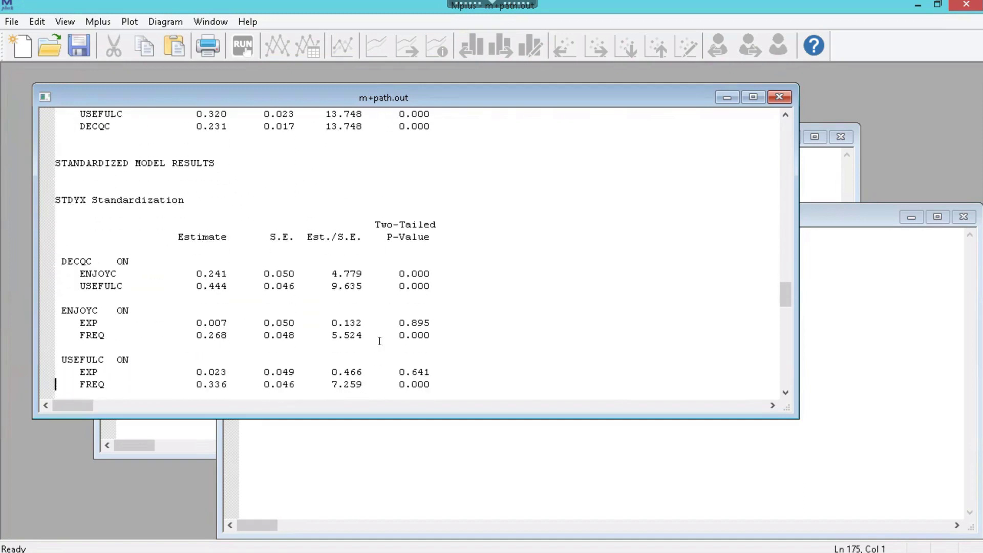
pyautogui.press('Down')
pyautogui.press('Down')
pyautogui.press('Down')
pyautogui.press('Down')
pyautogui.press('Down')
pyautogui.press('Down')
pyautogui.press('Down')
pyautogui.press('Down')
pyautogui.press('Down')
pyautogui.press('Down')
pyautogui.press('Down')
pyautogui.press('Down')
pyautogui.press('Down')
pyautogui.press('Down')
pyautogui.press('Down')
pyautogui.press('Down')
pyautogui.press('Down')
pyautogui.press('Down')
pyautogui.press('Down')
pyautogui.press('Down')
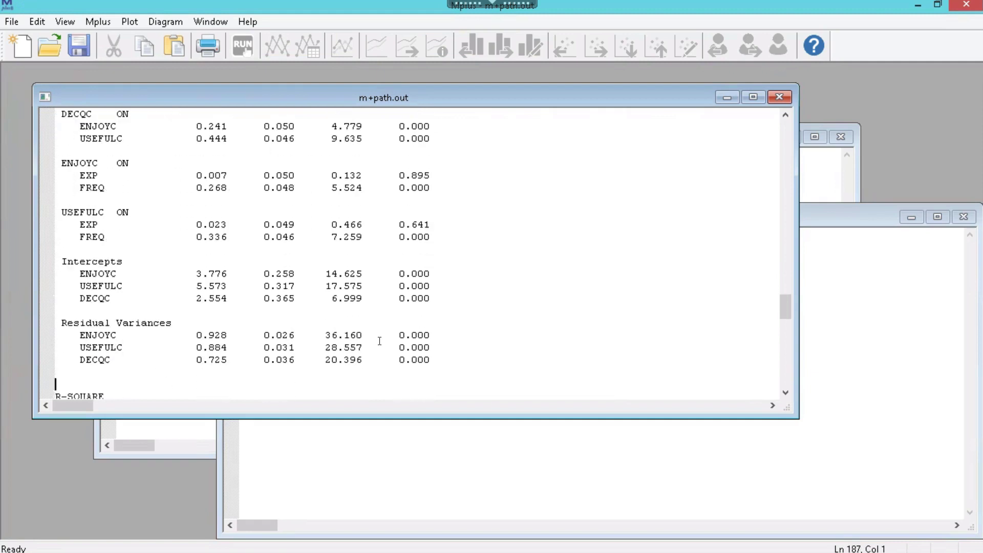
pyautogui.press('Down')
pyautogui.press('Down')
pyautogui.press('Down')
pyautogui.press('Down')
pyautogui.press('Down')
pyautogui.press('Down')
pyautogui.press('Down')
pyautogui.press('Down')
pyautogui.press('Down')
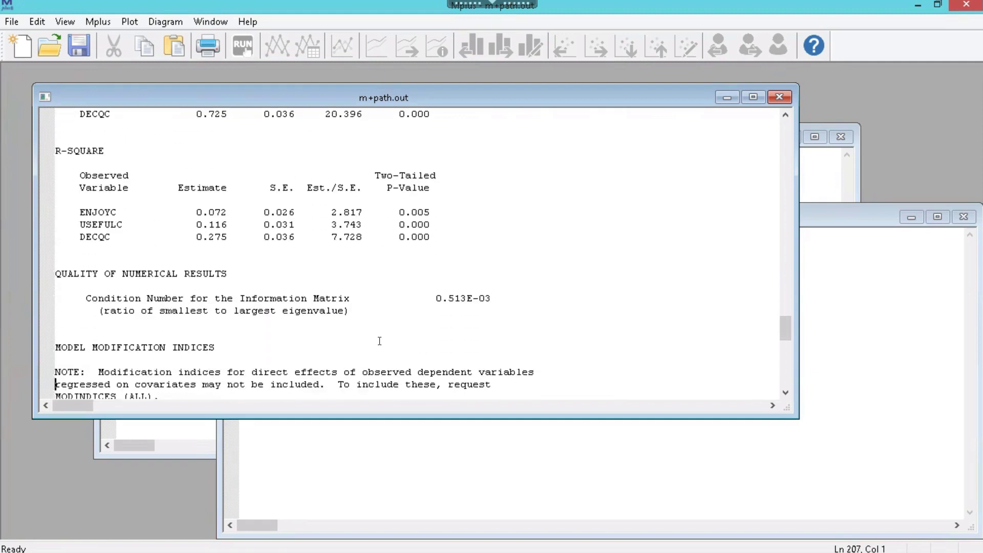
pyautogui.press('Down')
pyautogui.press('Down')
pyautogui.press('Down')
pyautogui.press('Down')
pyautogui.press('Down')
pyautogui.press('Down')
pyautogui.press('Down')
pyautogui.press('Down')
pyautogui.press('Down')
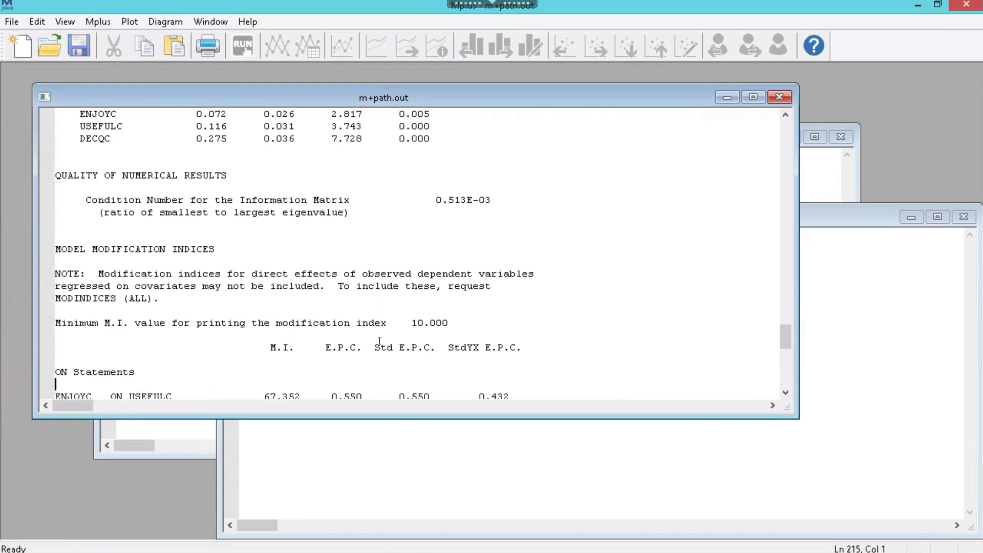
# Examine the modification indices for the ENJOYC and USEFULC regressions in the ON Statements table.
pyautogui.press('Down')
pyautogui.press('Down')
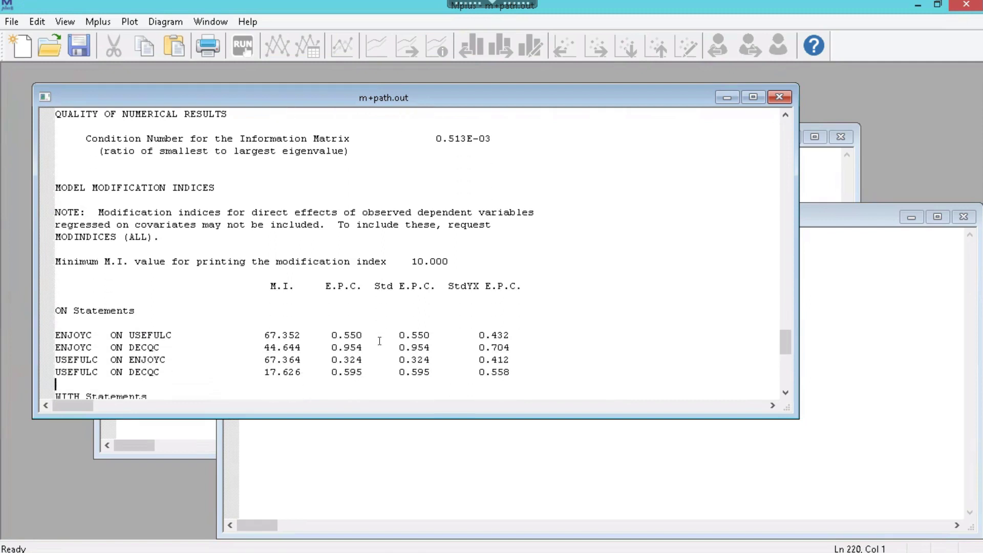
pyautogui.press('Down')
pyautogui.press('Down')
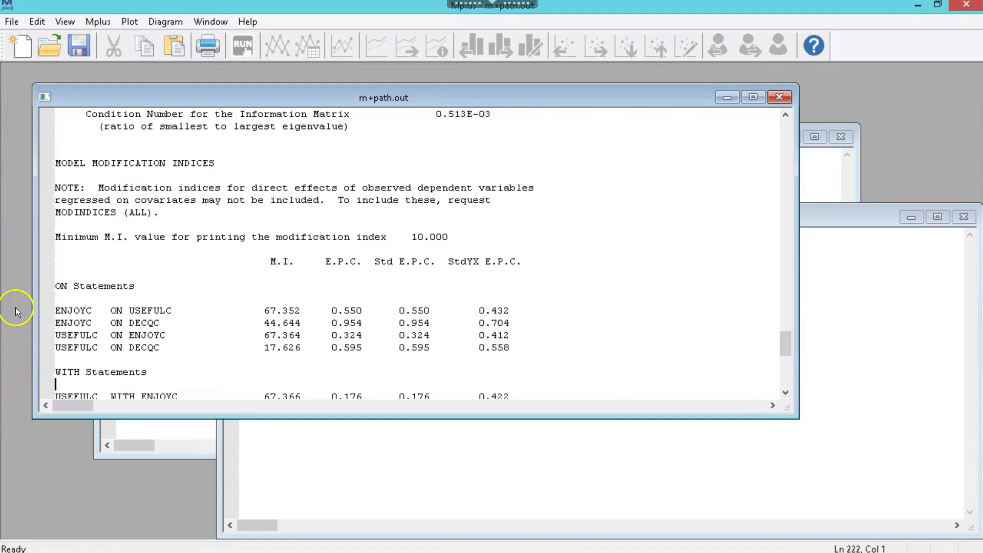
pyautogui.click(103, 309)
pyautogui.doubleClick(88, 310)
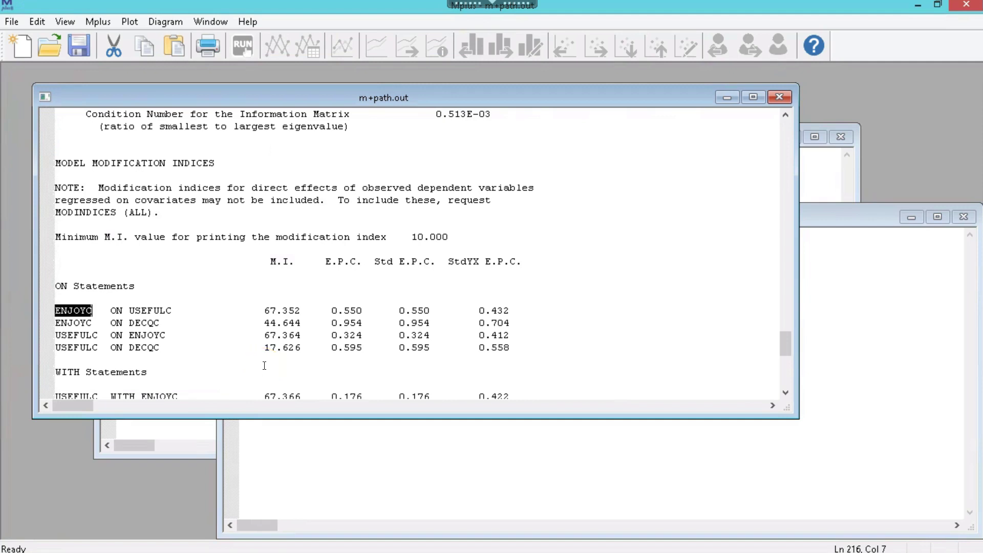
pyautogui.click(344, 323)
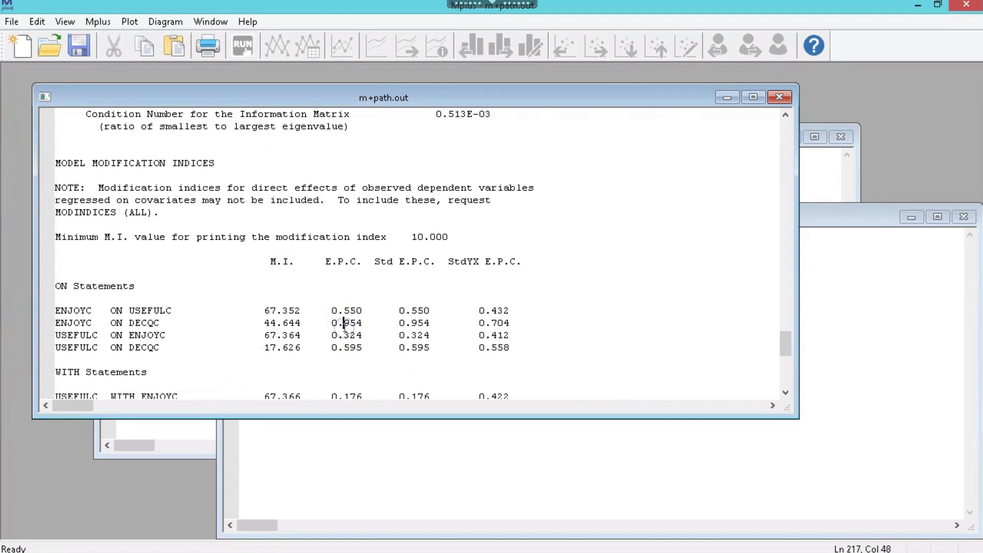
# Examine the WITH Statements modification index for USEFULC and ENJOYC and compare it with the ON Statements entries.
pyautogui.press('Down')
pyautogui.press('Down')
pyautogui.press('Down')
pyautogui.press('Down')
pyautogui.press('Down')
pyautogui.press('Down')
pyautogui.press('Down')
pyautogui.press('Down')
pyautogui.press('Down')
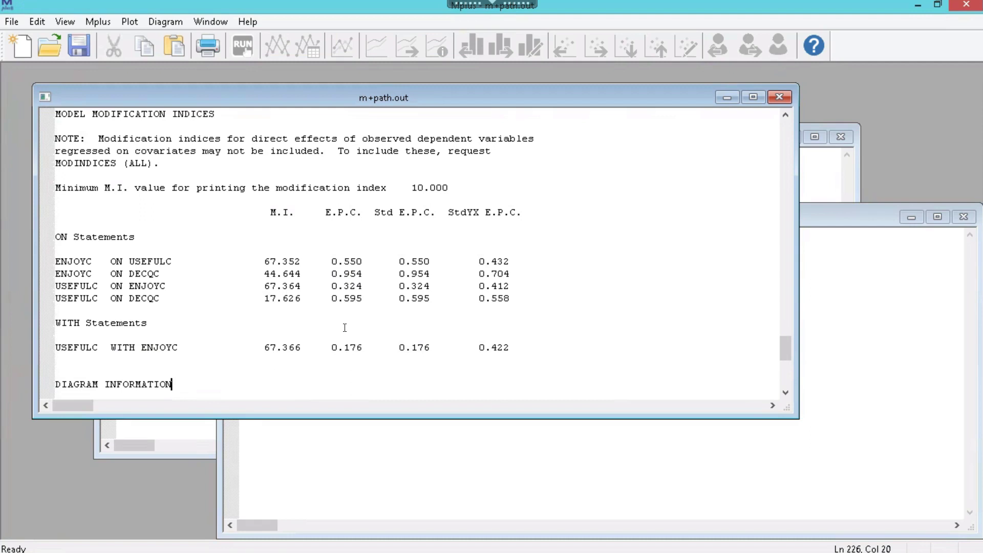
pyautogui.press('Up')
pyautogui.press('Up')
pyautogui.press('Up')
pyautogui.press('Up')
pyautogui.press('Left')
pyautogui.press('Right')
pyautogui.press('Down')
pyautogui.press('Down')
pyautogui.press('Down')
pyautogui.press('Down')
pyautogui.press('Down')
pyautogui.press('Up')
pyautogui.press('Up')
pyautogui.press('Up')
pyautogui.press('Up')
pyautogui.press('Up')
pyautogui.press('Up')
pyautogui.press('Up')
pyautogui.press('Up')
pyautogui.press('Up')
pyautogui.press('Up')
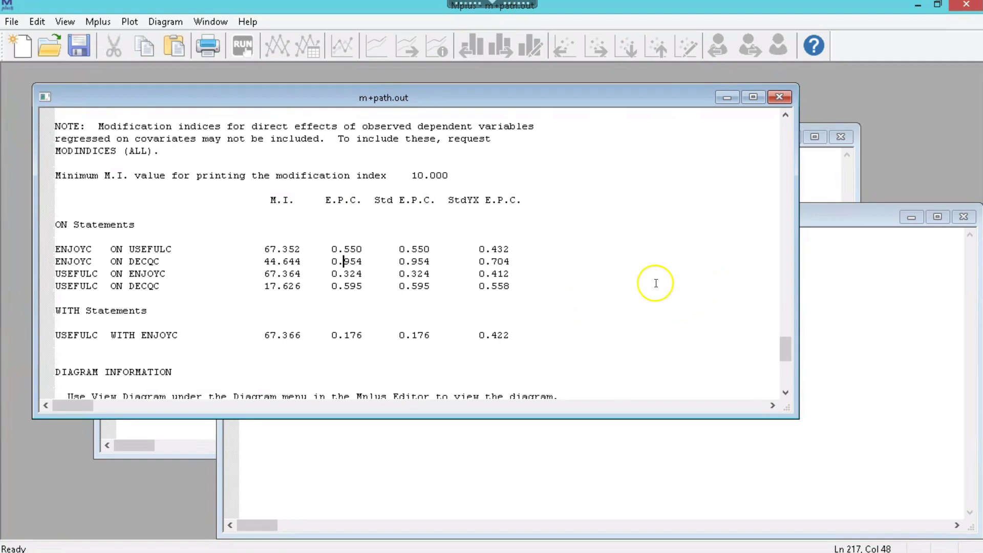
# Return to M+path.inp and add the line "UsefulC ON EnjoyC;" at the end of the MODEL command.
pyautogui.click(619, 284)
pyautogui.click(743, 430)
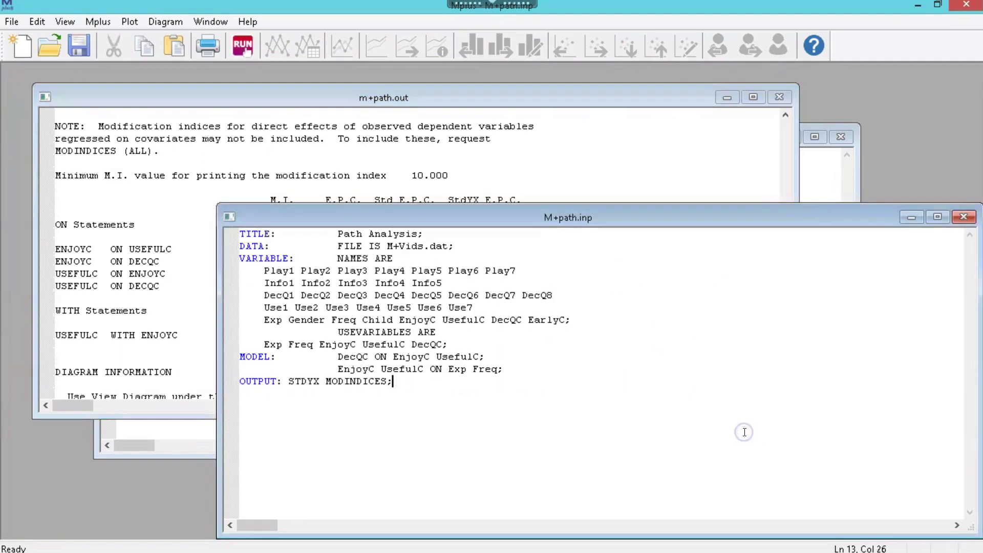
pyautogui.press('Up')
pyautogui.press('Up')
pyautogui.press('Down')
pyautogui.press('Left')
pyautogui.press('End')
pyautogui.press('Return')
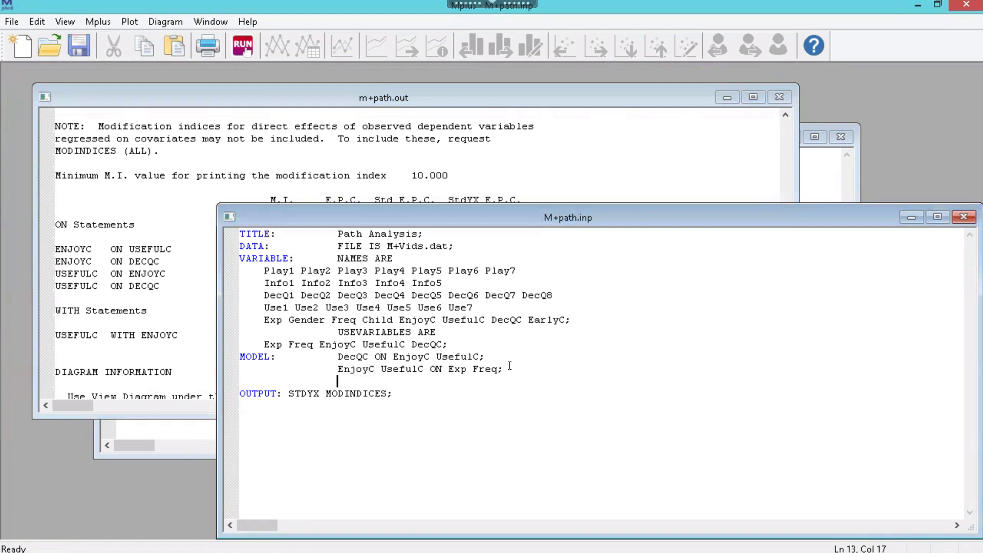
pyautogui.write('UsefulC ON EnjoyC;')
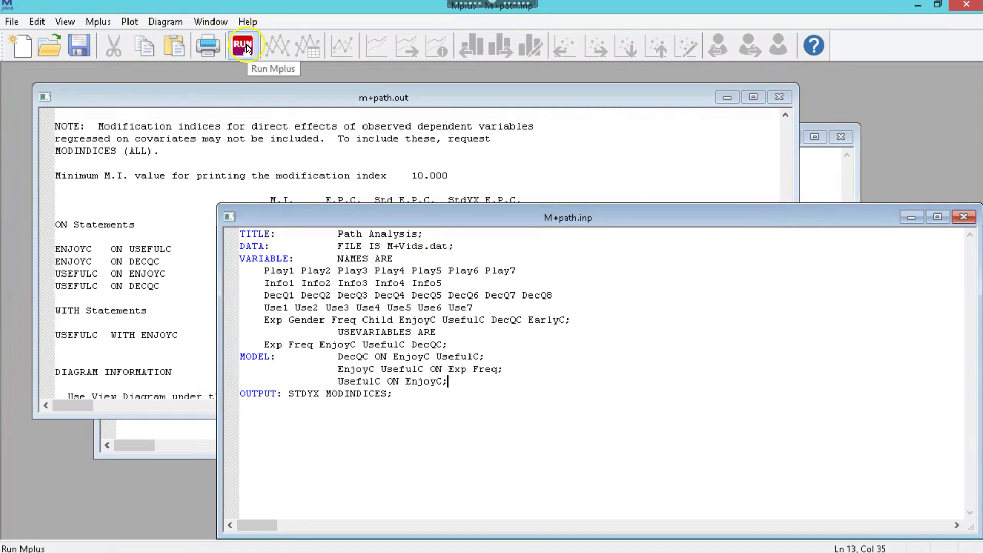
# Review the chi-square, RMSEA and CFI/TLI values in the earlier m+path.out output as a baseline for comparison.
pyautogui.click(162, 195)
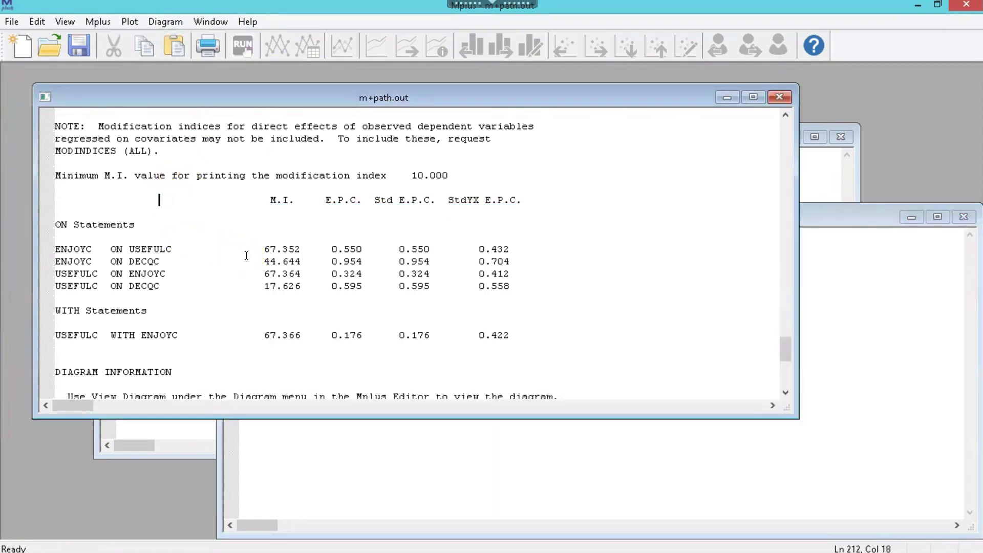
pyautogui.scroll(20, 247, 255)
pyautogui.scroll(-1, 247, 255)
pyautogui.scroll(-4, 246, 255)
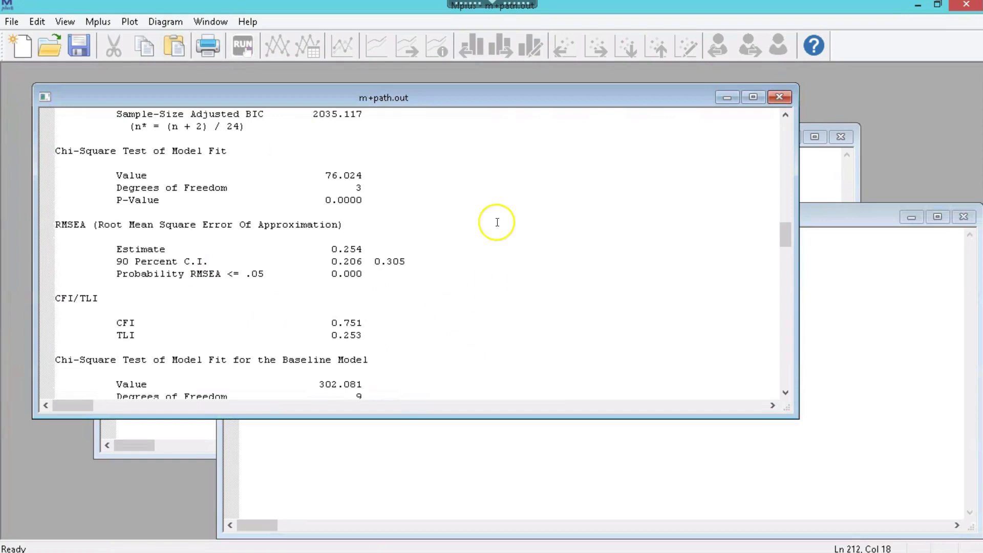
# Run the revised M+path.inp analysis and go to the Model Fit Information section of the new output.
pyautogui.click(850, 411)
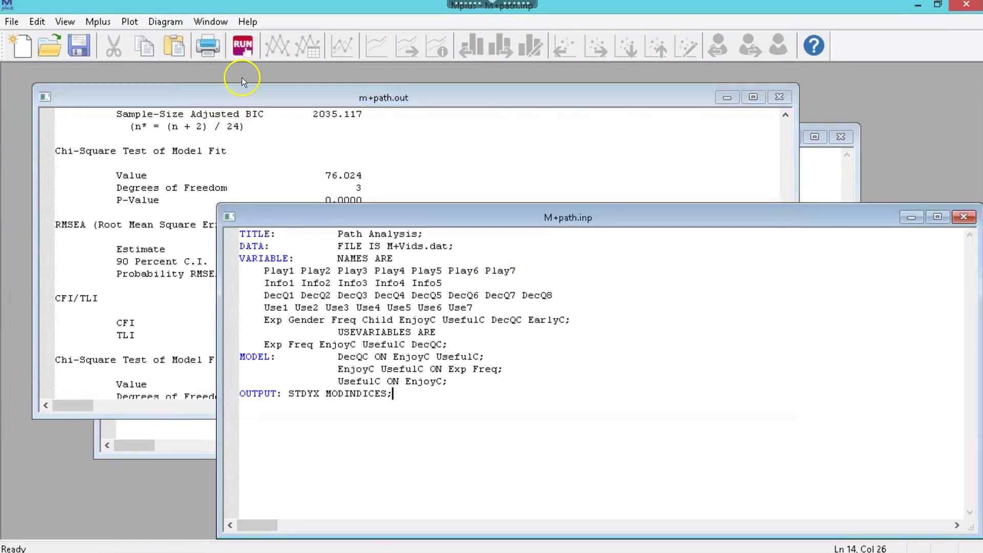
pyautogui.click(243, 46)
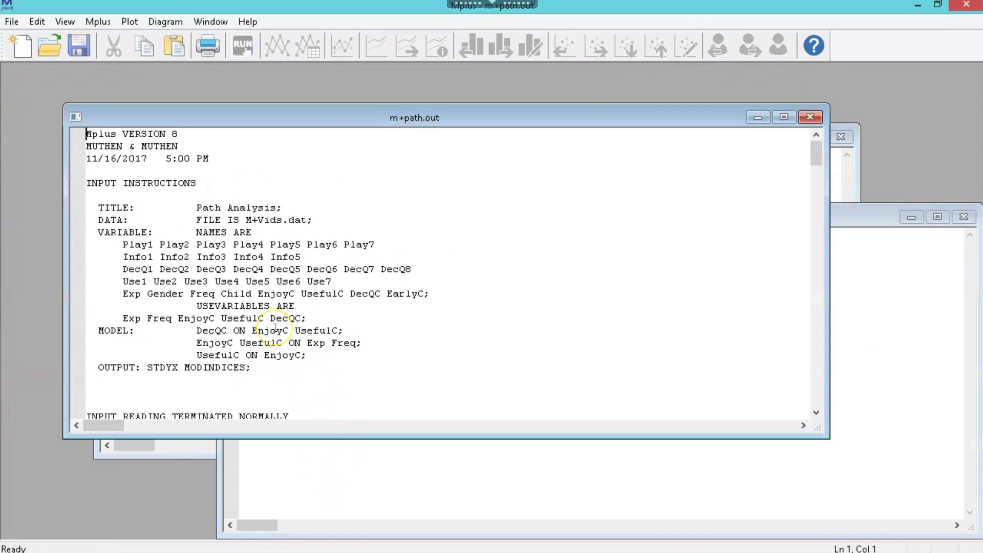
pyautogui.scroll(-2, 275, 328)
pyautogui.click(350, 323)
pyautogui.scroll(-2, 351, 323)
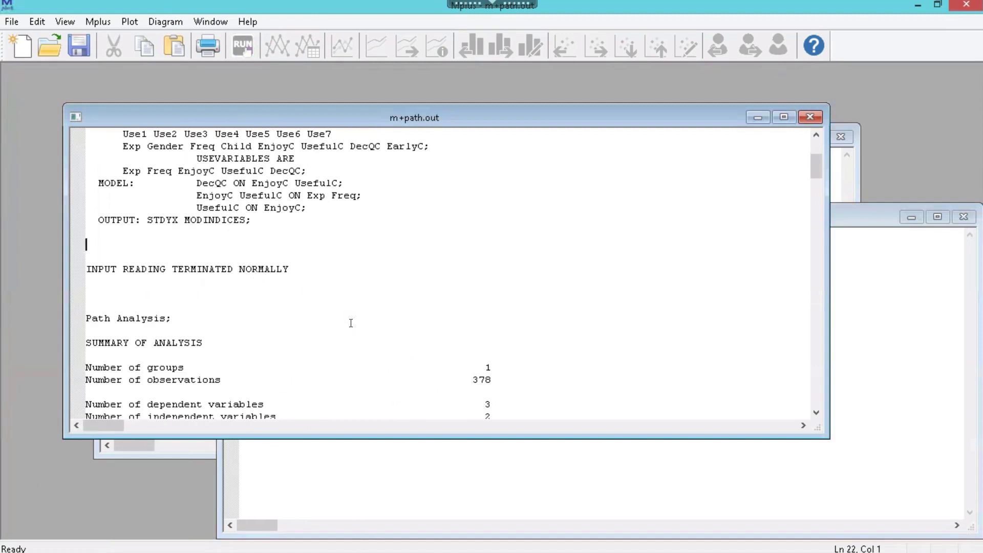
pyautogui.scroll(-14, 351, 323)
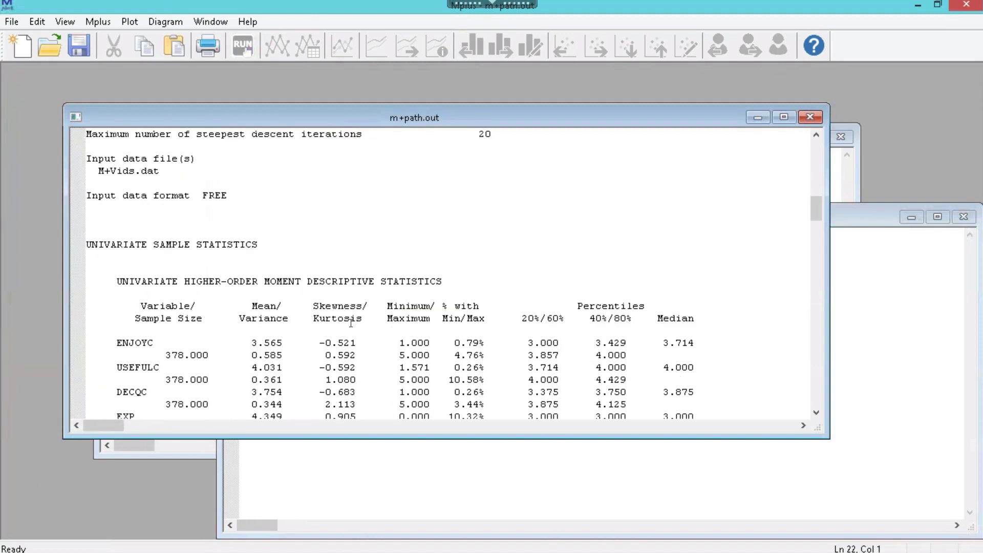
pyautogui.scroll(-6, 350, 323)
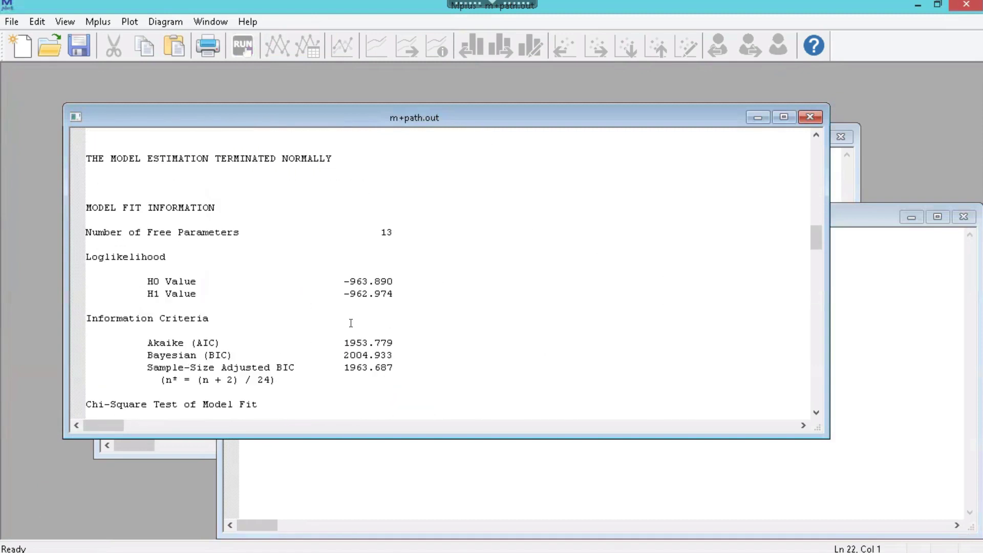
pyautogui.scroll(-5, 350, 323)
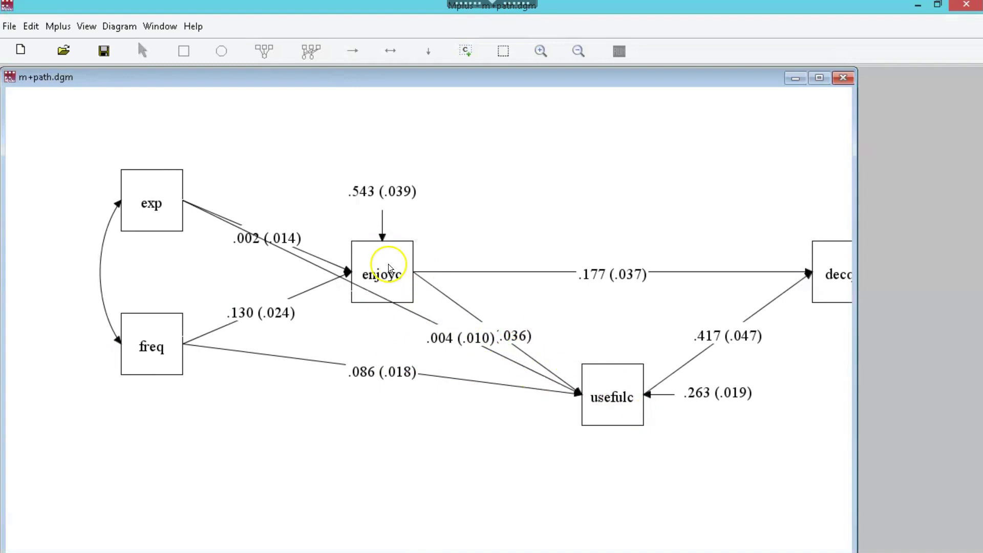
# Use the diagram's selection tool and move the enjoyc box up and to the right to separate the overlapping path estimates.
pyautogui.click(120, 26)
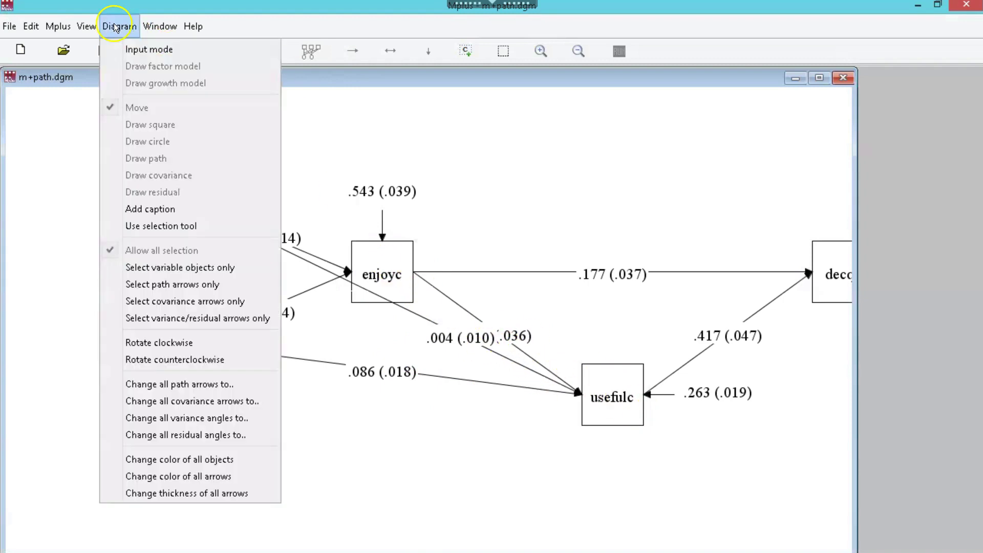
pyautogui.click(153, 226)
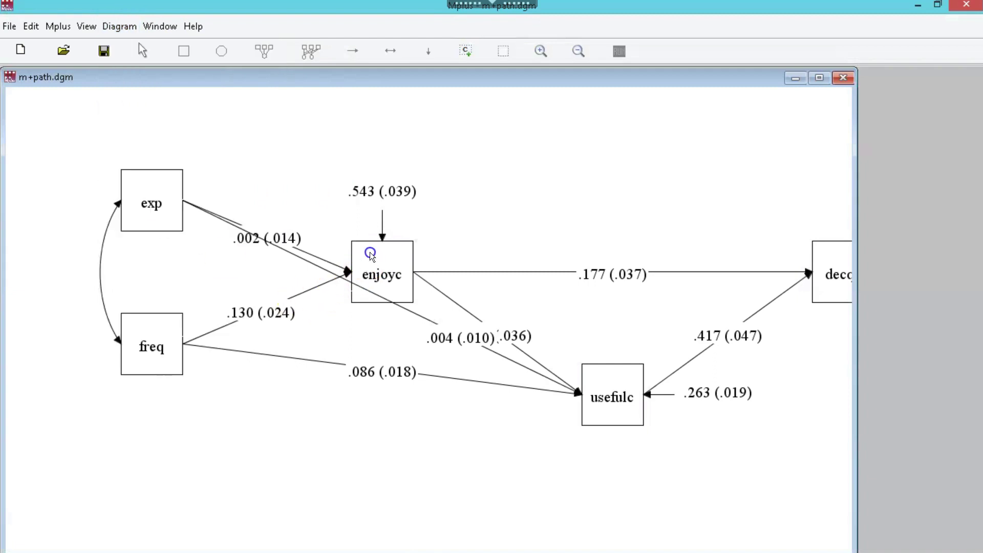
pyautogui.click(384, 218)
pyautogui.moveTo(385, 270); pyautogui.dragTo(432, 188)
pyautogui.click(524, 322)
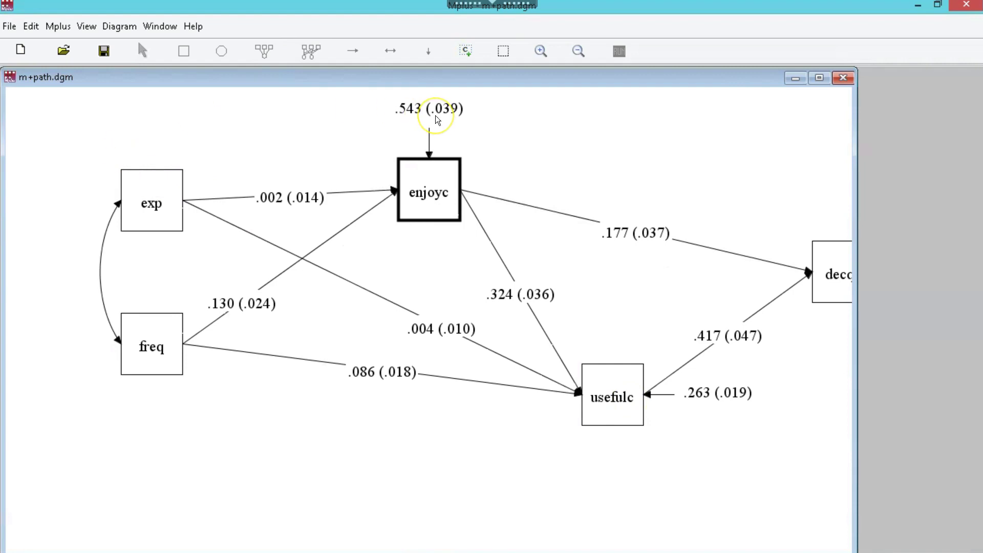
# Leave the path diagram for the new m+path.out output and review its fit statistics from chi-square through SRMR.
pyautogui.click(925, 10)
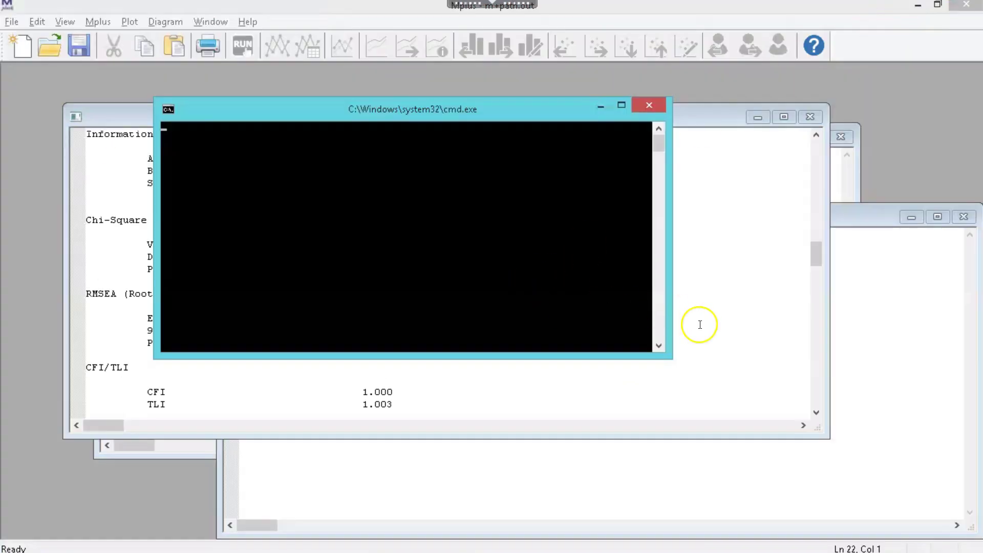
pyautogui.click(718, 348)
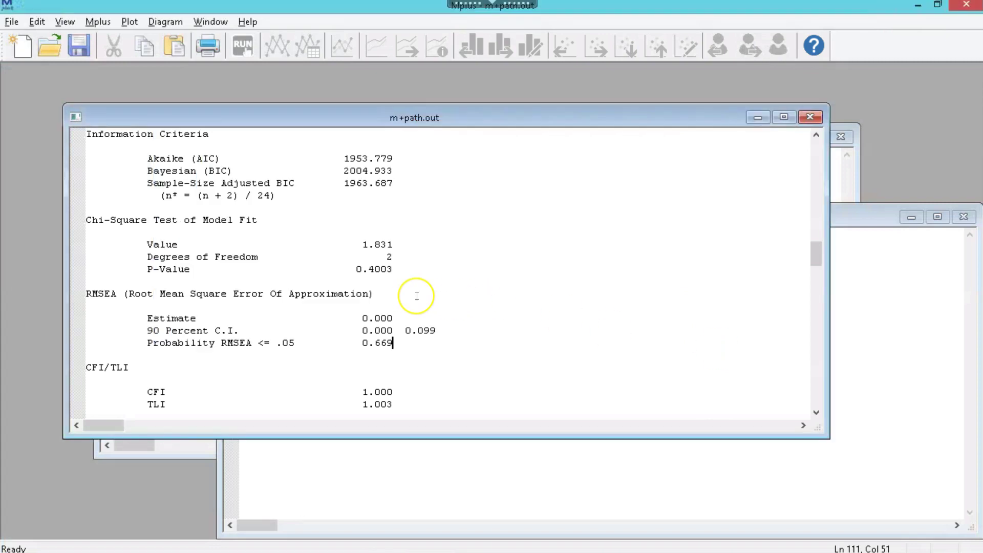
pyautogui.scroll(-5, 417, 296)
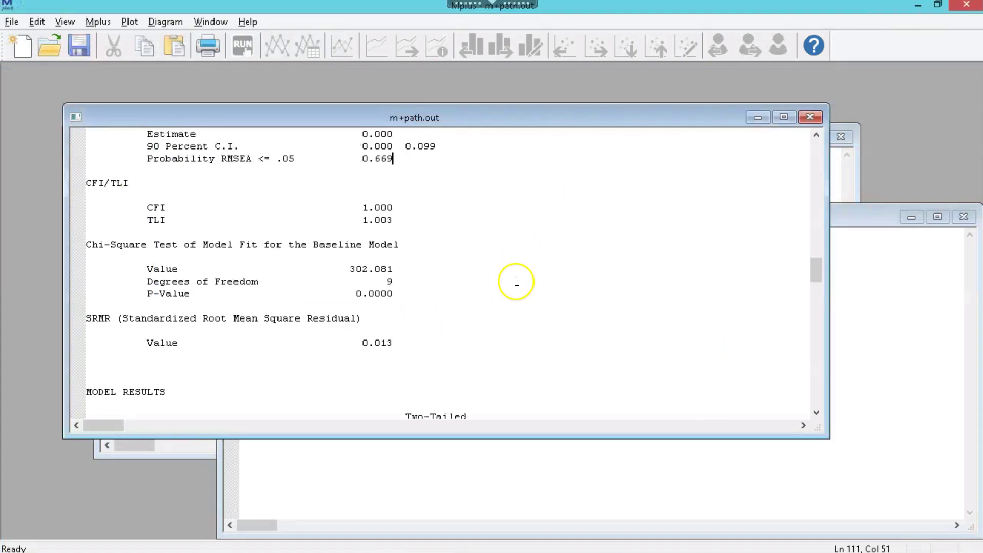
# Go through the new output from the Model Results to the R-Square table for ENJOYC, USEFULC and DECQC.
pyautogui.press('Down')
pyautogui.press('Down')
pyautogui.press('Down')
pyautogui.press('Down')
pyautogui.press('Down')
pyautogui.press('Down')
pyautogui.press('Down')
pyautogui.press('Down')
pyautogui.press('Down')
pyautogui.press('Down')
pyautogui.press('Down')
pyautogui.press('Down')
pyautogui.press('Down')
pyautogui.press('Down')
pyautogui.press('Down')
pyautogui.press('Down')
pyautogui.press('Down')
pyautogui.press('Down')
pyautogui.press('Down')
pyautogui.press('Down')
pyautogui.press('Down')
pyautogui.press('Down')
pyautogui.press('Down')
pyautogui.press('Down')
pyautogui.press('Down')
pyautogui.press('Down')
pyautogui.press('Down')
pyautogui.press('Down')
pyautogui.press('Down')
pyautogui.press('Down')
pyautogui.press('Down')
pyautogui.press('Down')
pyautogui.press('Down')
pyautogui.press('Down')
pyautogui.press('Down')
pyautogui.press('Down')
pyautogui.press('Down')
pyautogui.press('Down')
pyautogui.press('Down')
pyautogui.press('Down')
pyautogui.press('Down')
pyautogui.press('Down')
pyautogui.press('Down')
pyautogui.press('Down')
pyautogui.press('Down')
pyautogui.press('Down')
pyautogui.press('Down')
pyautogui.press('Down')
pyautogui.press('Down')
pyautogui.press('Down')
pyautogui.press('Down')
pyautogui.press('Down')
pyautogui.press('Down')
pyautogui.press('Down')
pyautogui.press('Down')
pyautogui.press('Down')
pyautogui.press('Down')
pyautogui.press('Down')
pyautogui.press('Down')
pyautogui.press('Down')
pyautogui.press('Down')
pyautogui.press('Down')
pyautogui.press('Down')
pyautogui.press('Down')
pyautogui.press('Down')
pyautogui.press('Down')
pyautogui.press('Down')
pyautogui.press('Down')
pyautogui.press('Down')
pyautogui.press('Down')
pyautogui.press('Down')
pyautogui.press('Down')
pyautogui.press('Down')
pyautogui.press('Down')
pyautogui.press('Down')
pyautogui.press('Down')
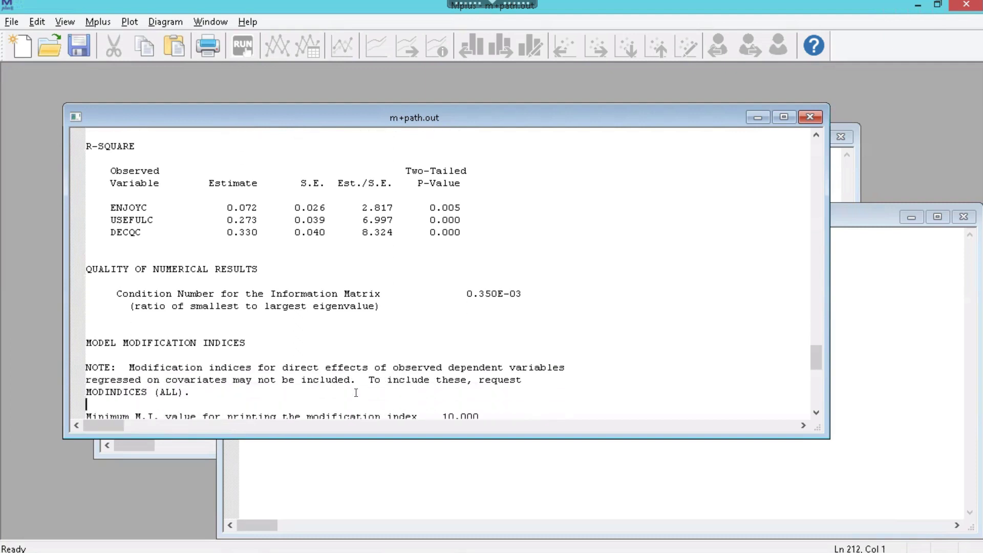
# Examine the Model Modification Indices section of the new output for any further suggested paths.
pyautogui.press('Down')
pyautogui.press('Down')
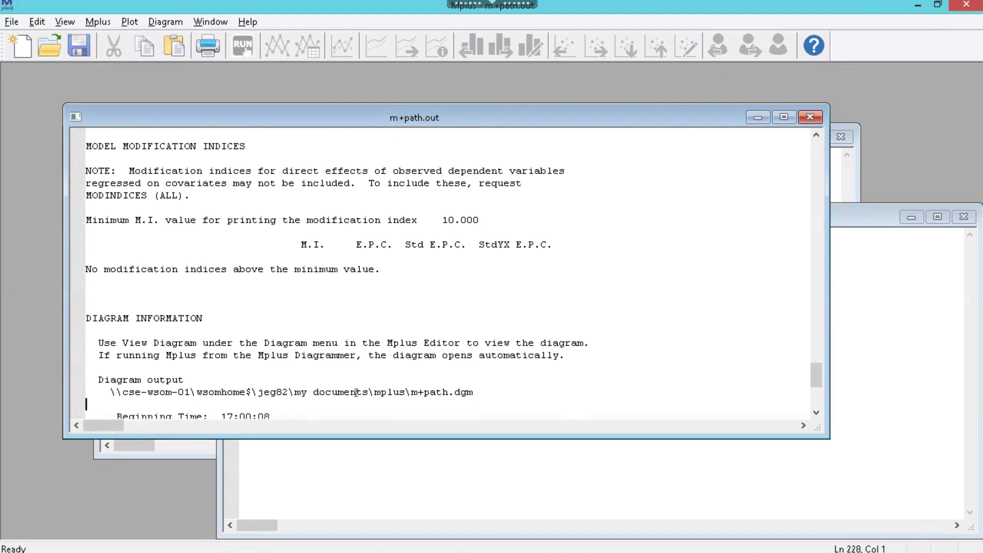
pyautogui.press('Up')
pyautogui.press('Up')
pyautogui.press('Up')
pyautogui.press('Up')
pyautogui.press('Up')
pyautogui.press('Up')
pyautogui.press('Up')
pyautogui.press('Up')
pyautogui.press('Up')
pyautogui.press('Up')
pyautogui.press('Up')
pyautogui.press('Up')
pyautogui.press('Up')
pyautogui.press('Up')
pyautogui.press('Up')
pyautogui.press('Up')
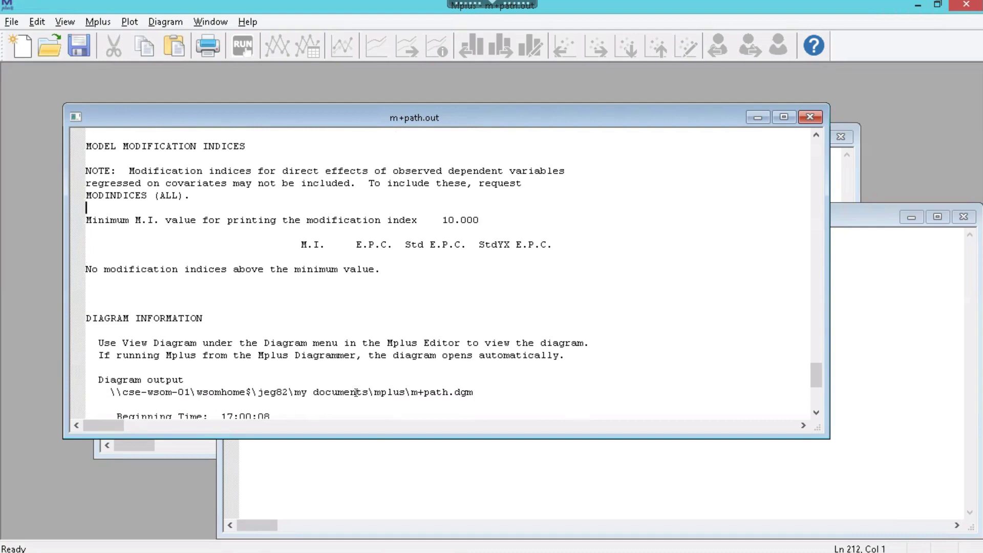